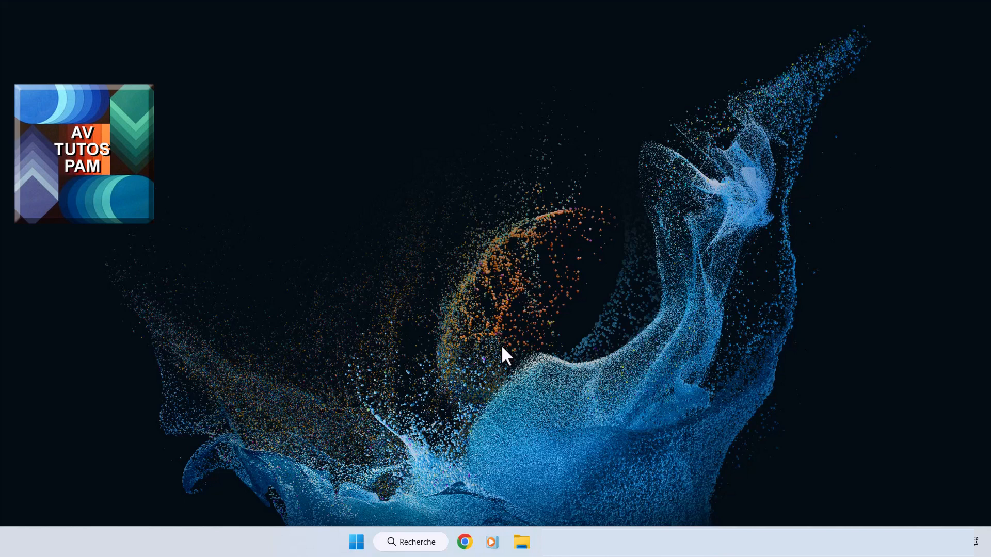
Open the file explorer and look at the available drives and the contents of Disque local (C:).
left_click(523, 542)
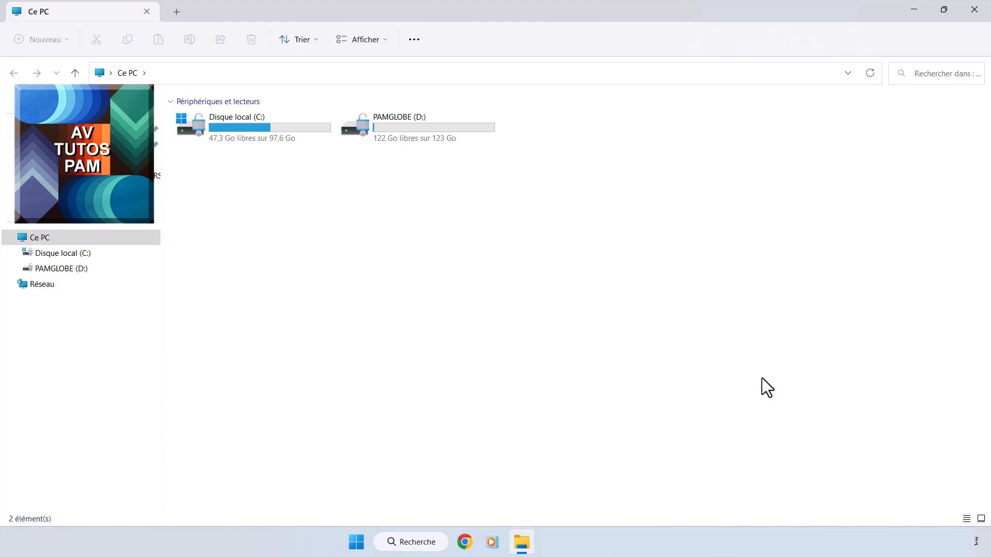
double_click(235, 125)
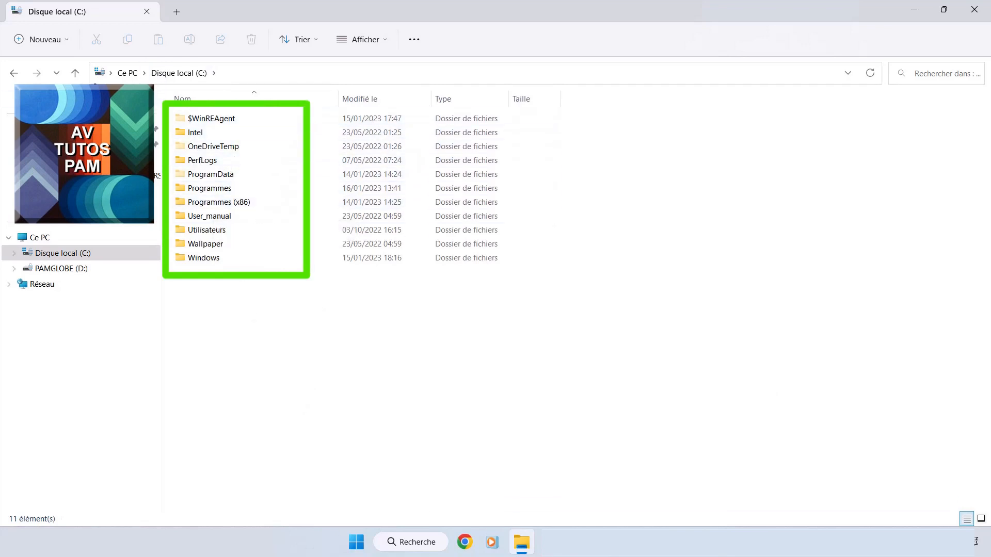
left_click(75, 73)
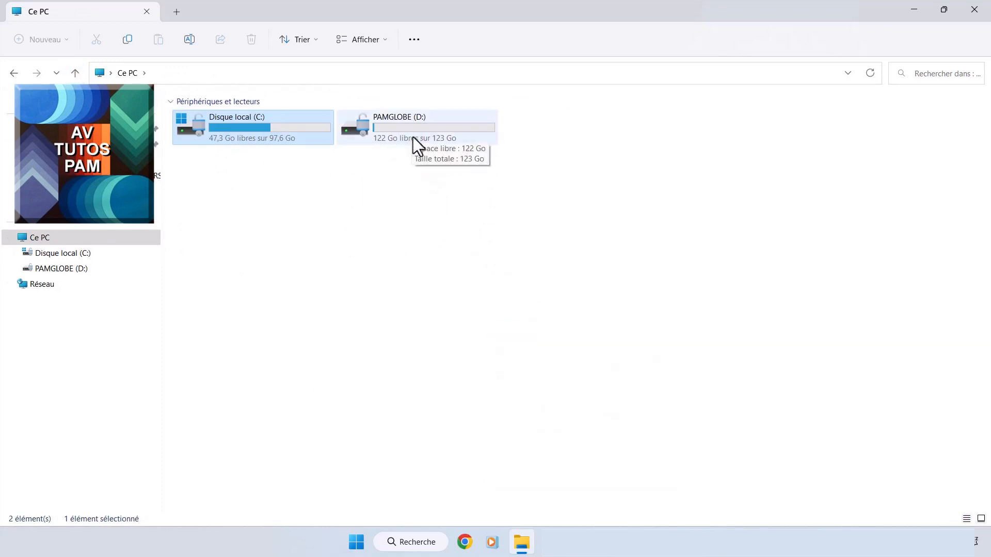
left_click(388, 304)
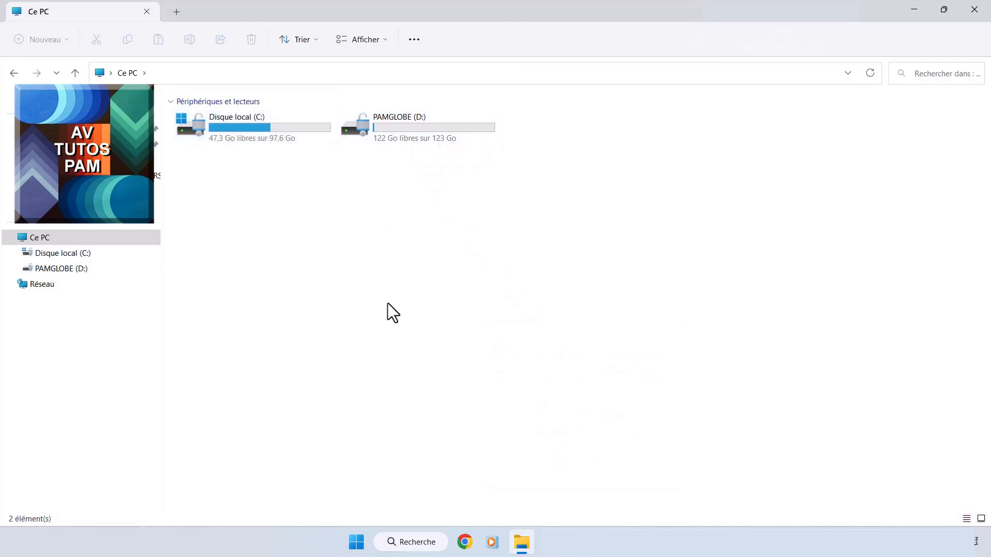
left_click(417, 127)
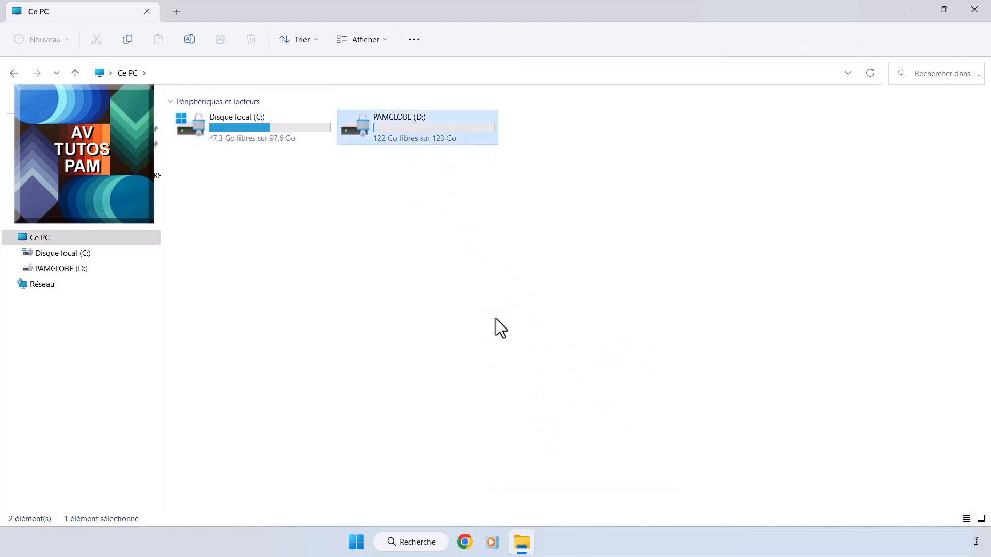
left_click(263, 225)
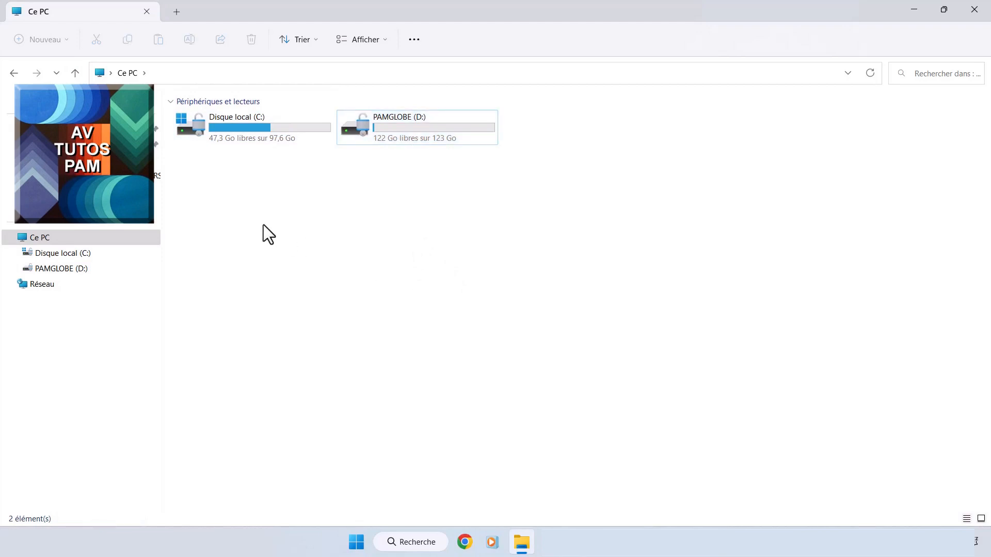
Create a folder at the root of Disque local (C:), named "Z-" followed by the owner's first name in capitals.
double_click(259, 124)
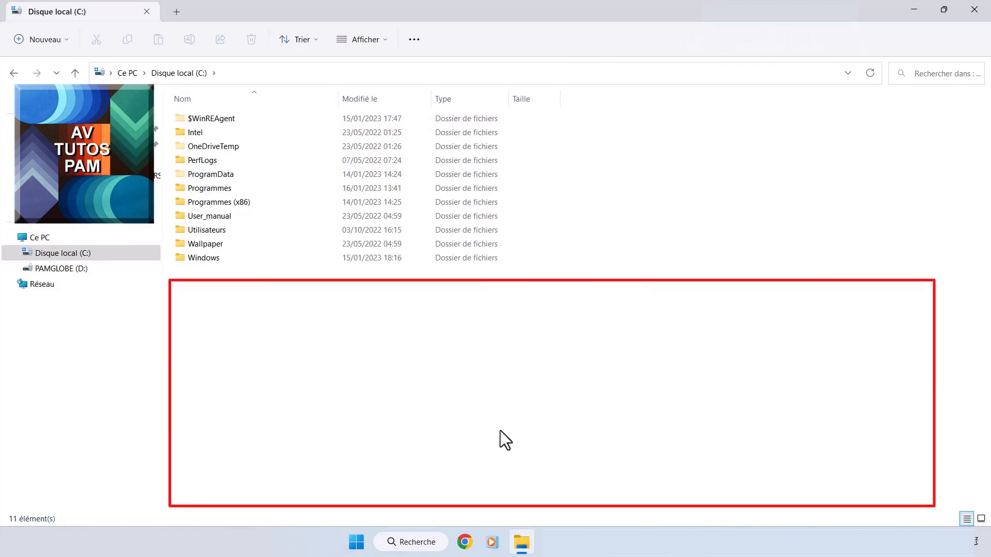
right_click(461, 371)
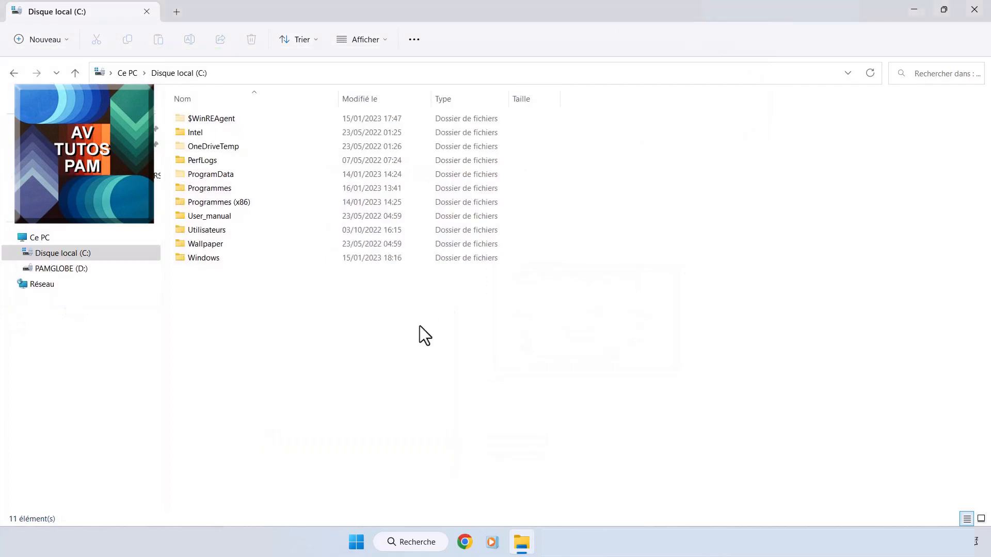
right_click(422, 336)
left_click(473, 345)
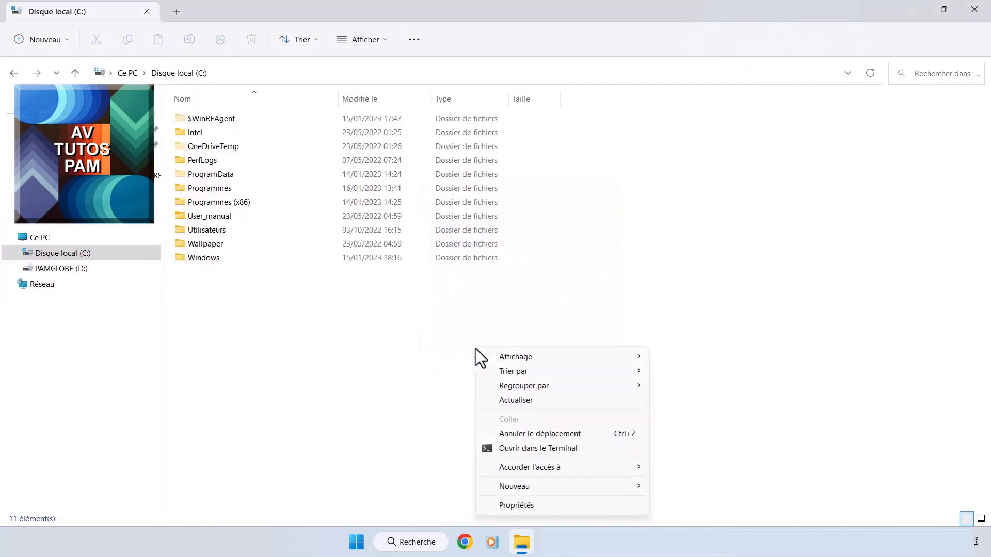
mouse_move(583, 492)
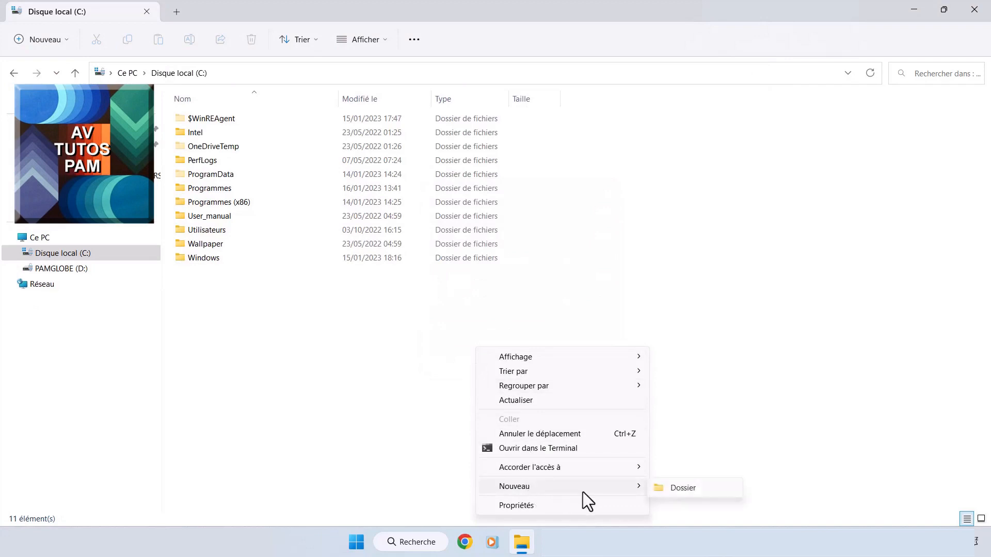
left_click(690, 487)
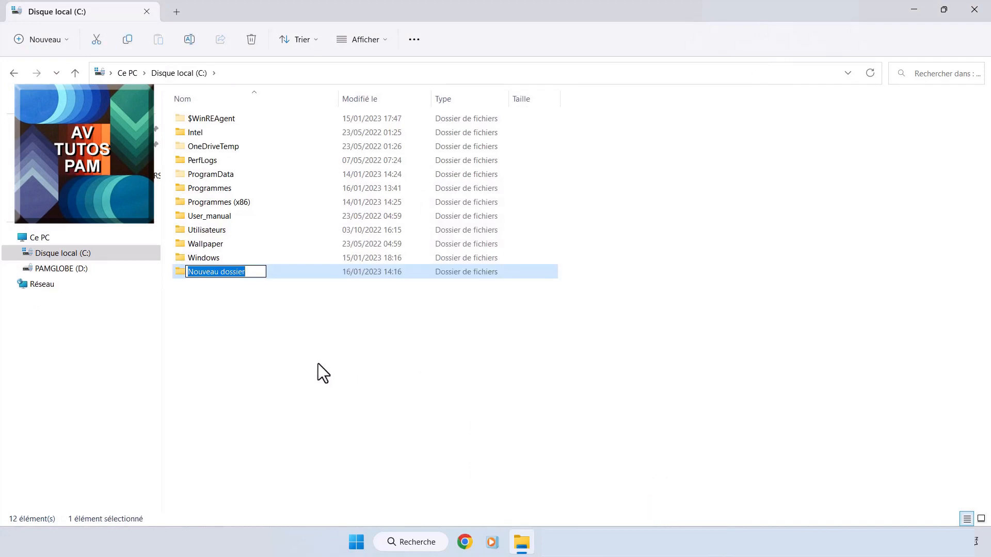
type("Z")
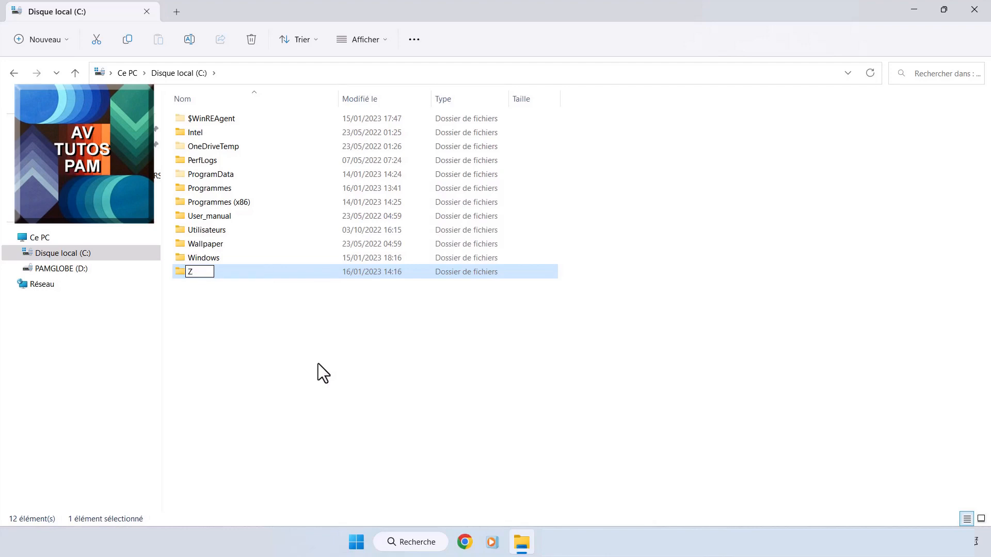
type("-PAUL")
left_click(327, 358)
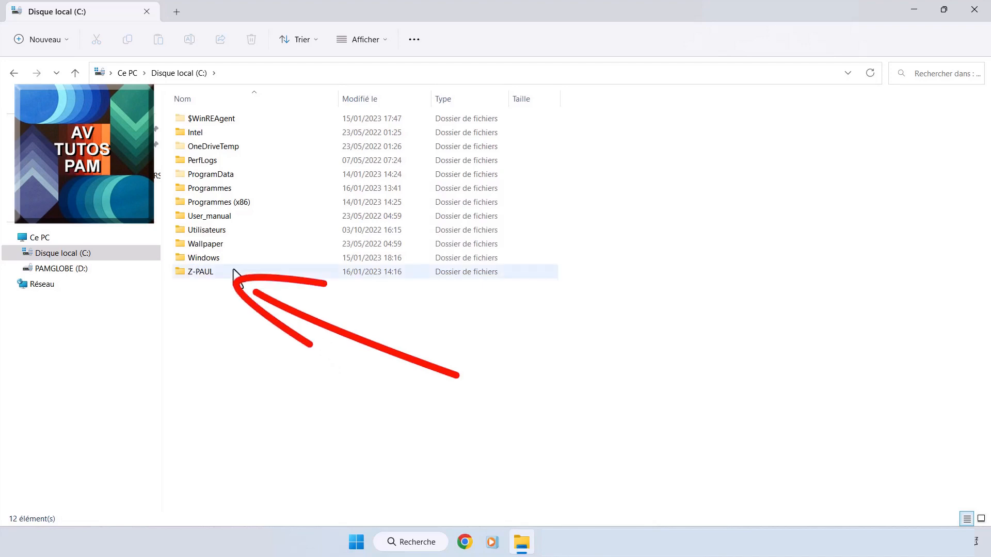
Change the icon of the new "Z-" folder to the red power symbol from SHELL32.dll and apply it.
mouse_move(200, 271)
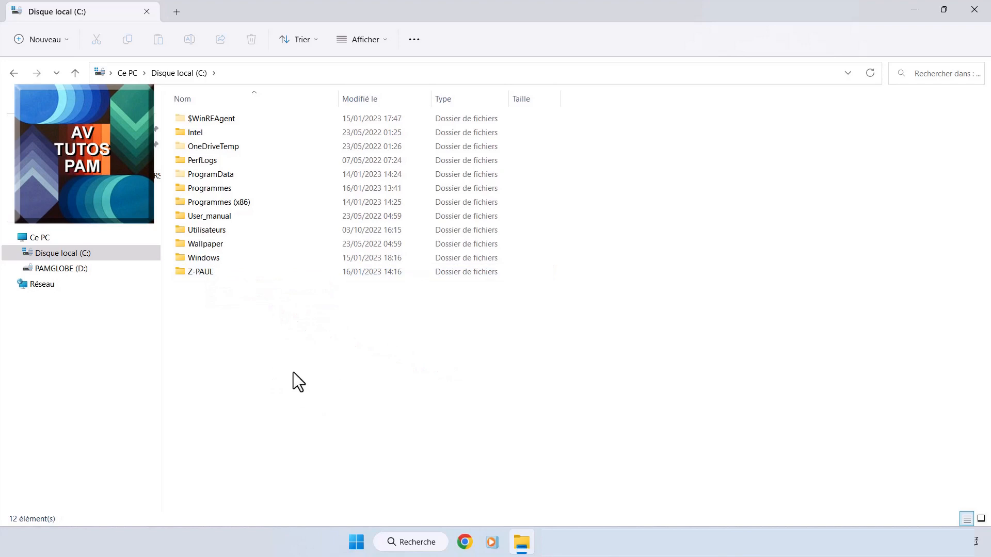
right_click(201, 270)
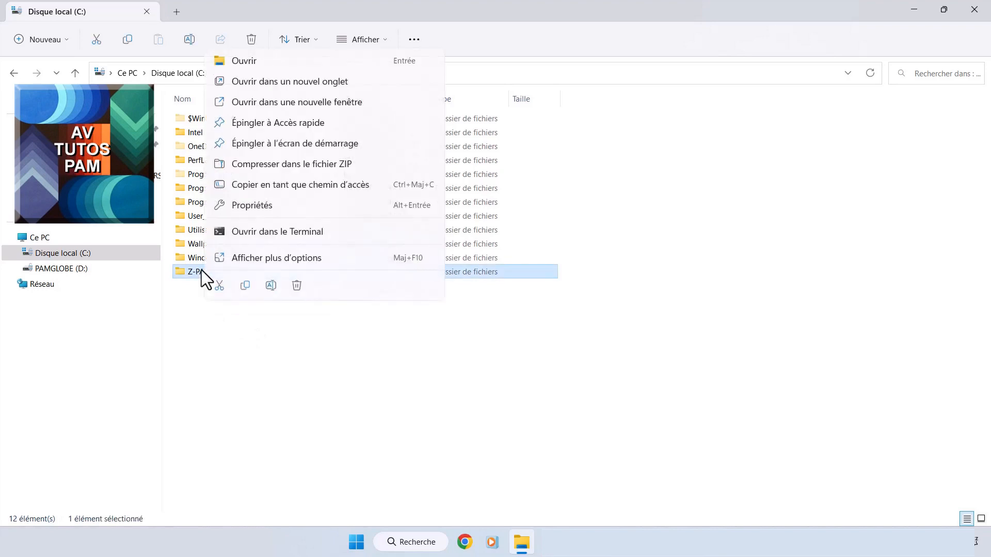
left_click(264, 257)
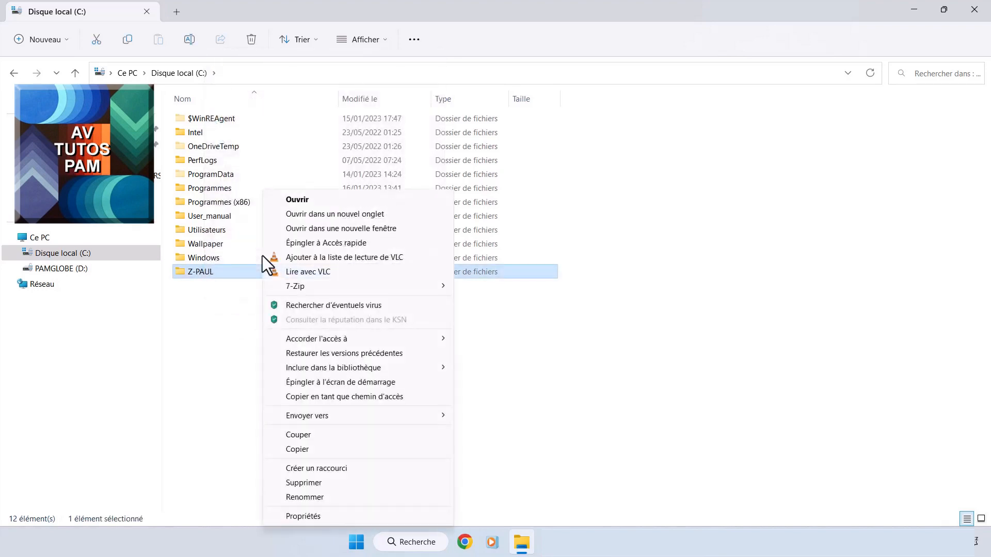
left_click(303, 514)
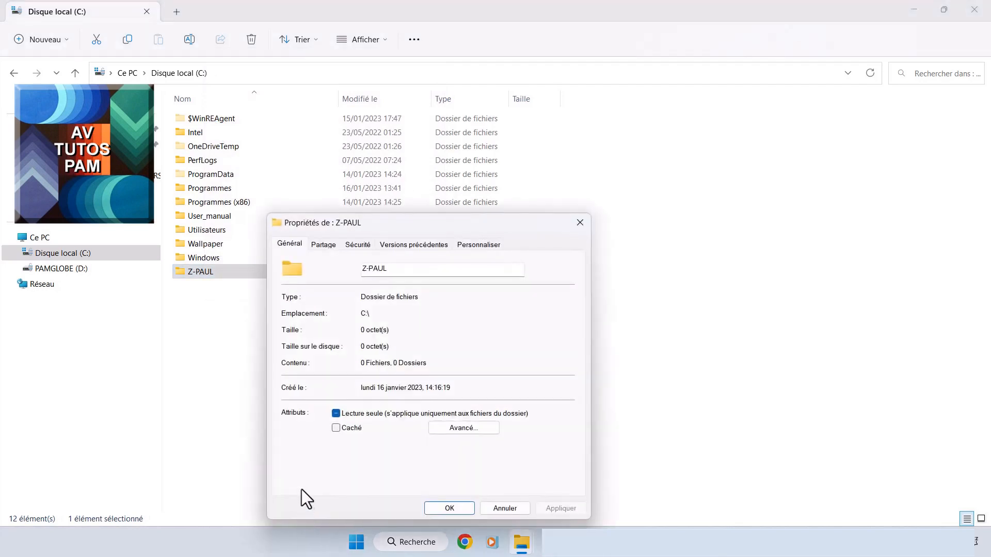
left_click(485, 243)
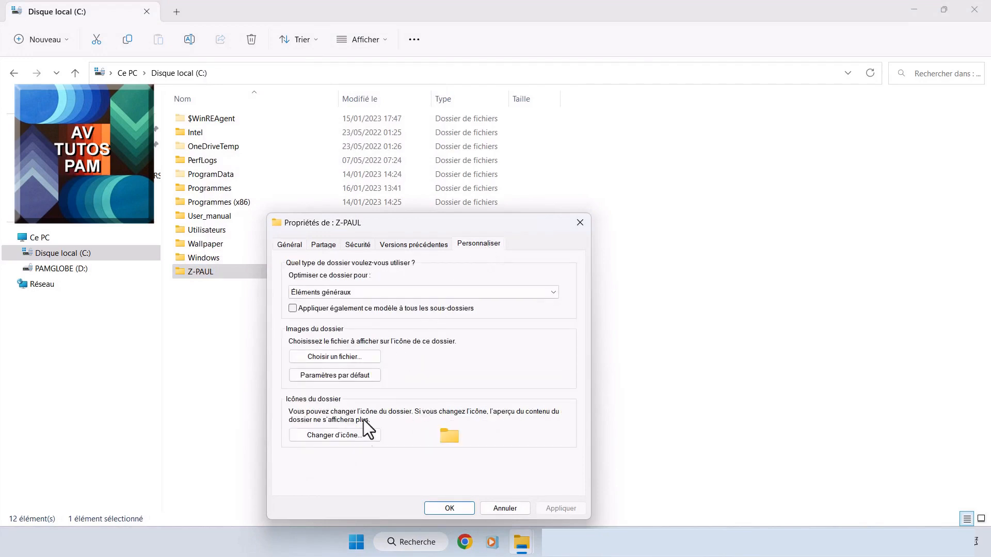
left_click(340, 436)
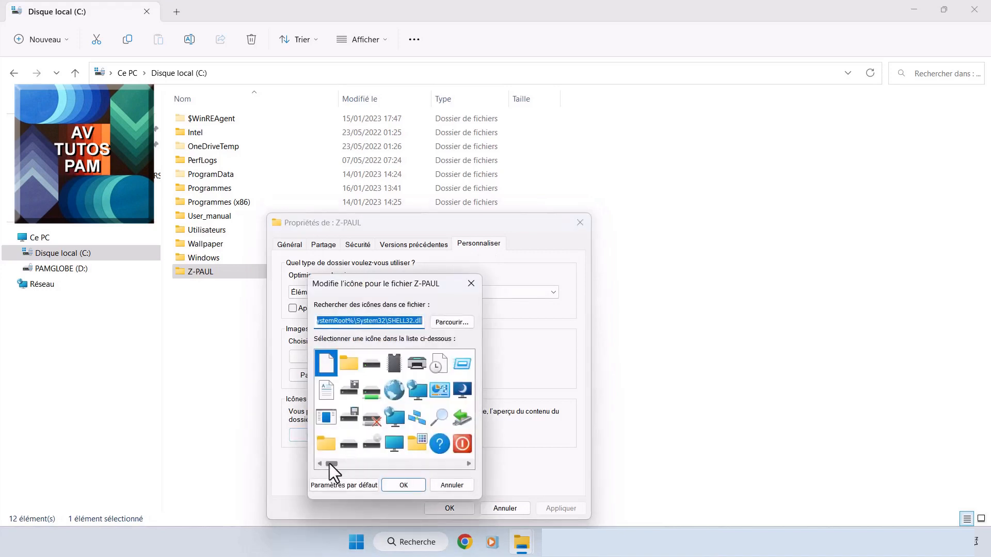
mouse_move(330, 463)
left_mouse_down()
mouse_move(347, 466)
mouse_move(322, 465)
left_mouse_up()
left_click(456, 443)
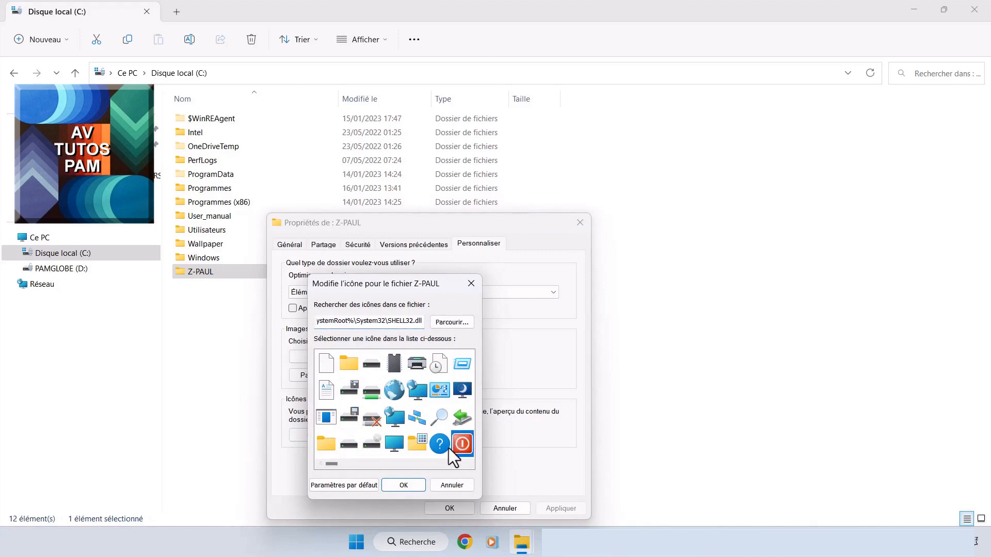
left_click(401, 485)
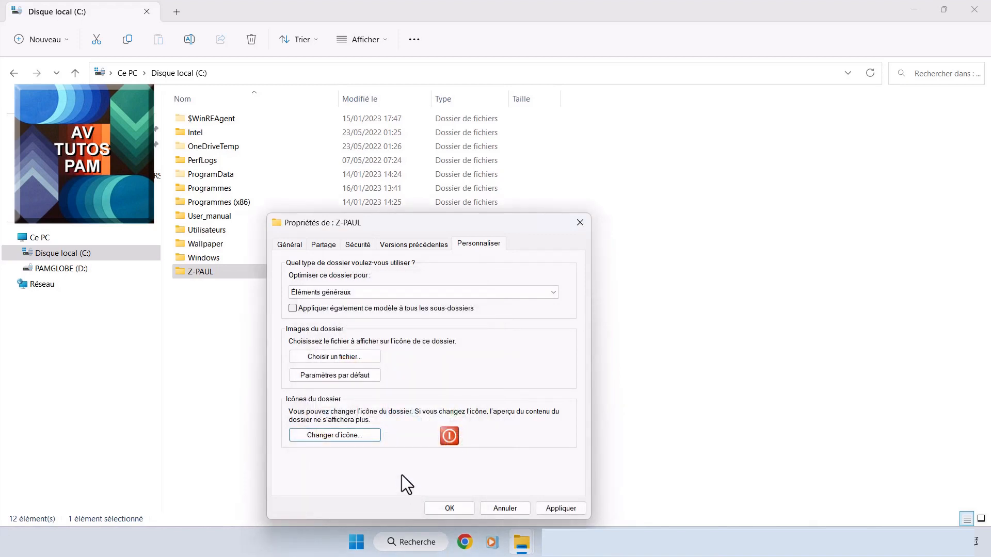
left_click(556, 509)
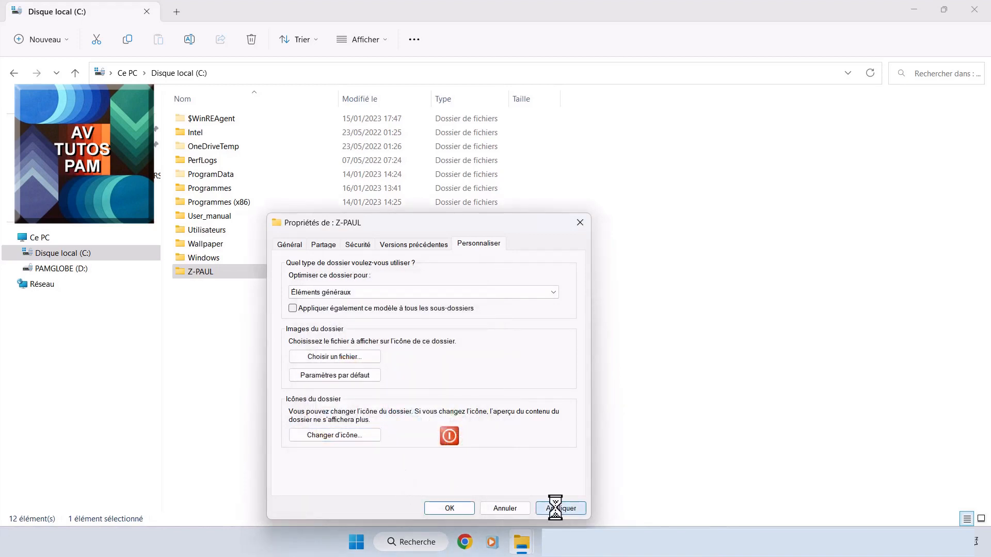
left_click(449, 509)
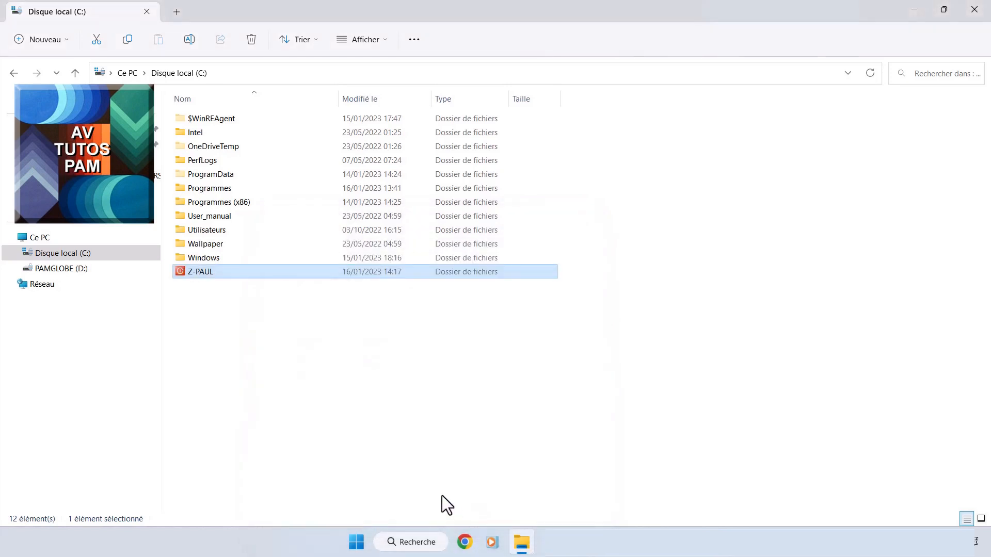
left_click(221, 326)
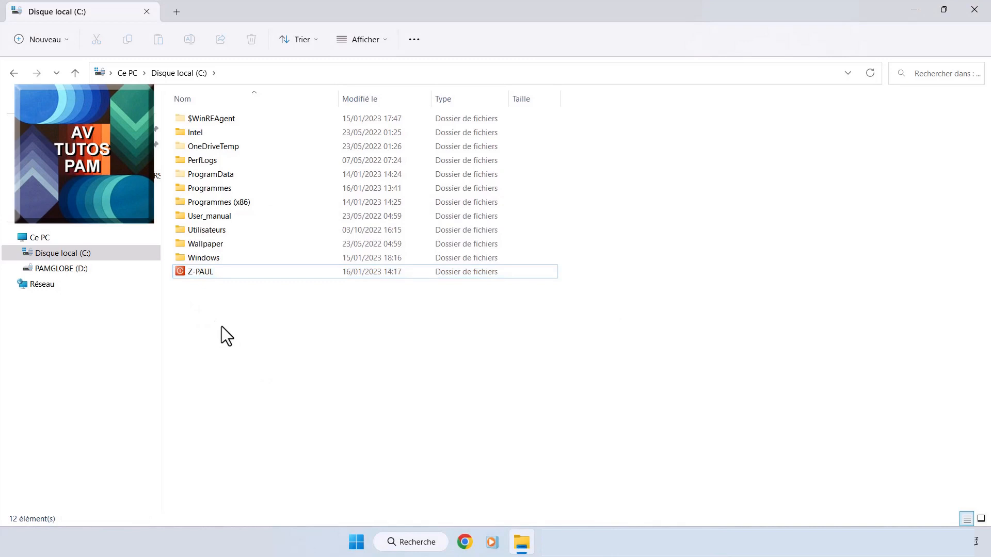
Create a subfolder named 1-MES DOCUMENTS inside the folder with the red power icon.
double_click(210, 271)
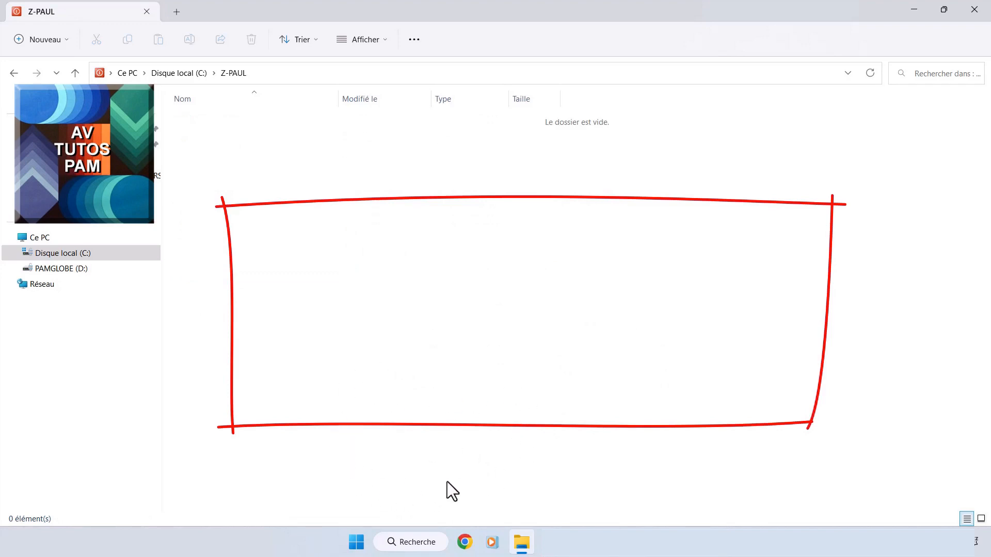
right_click(346, 311)
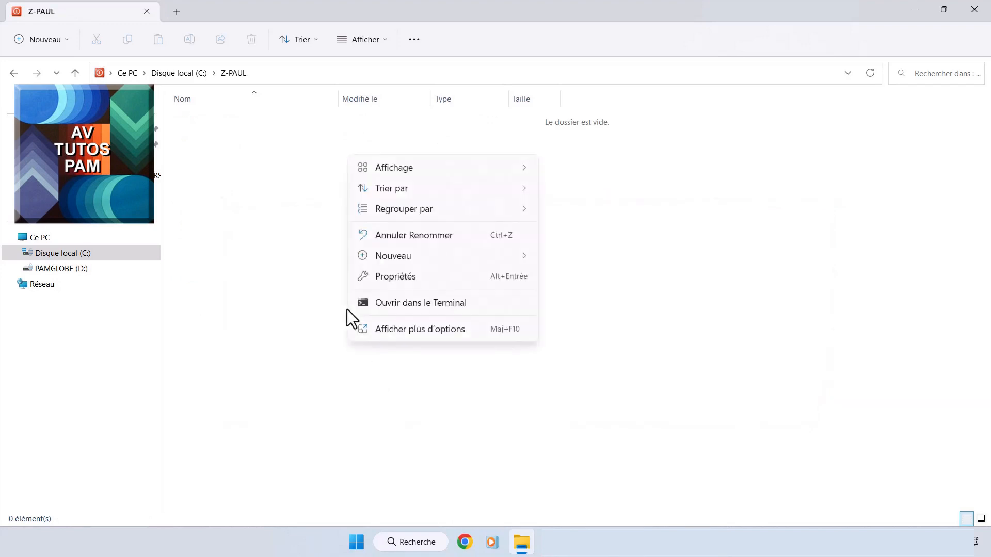
left_click(419, 328)
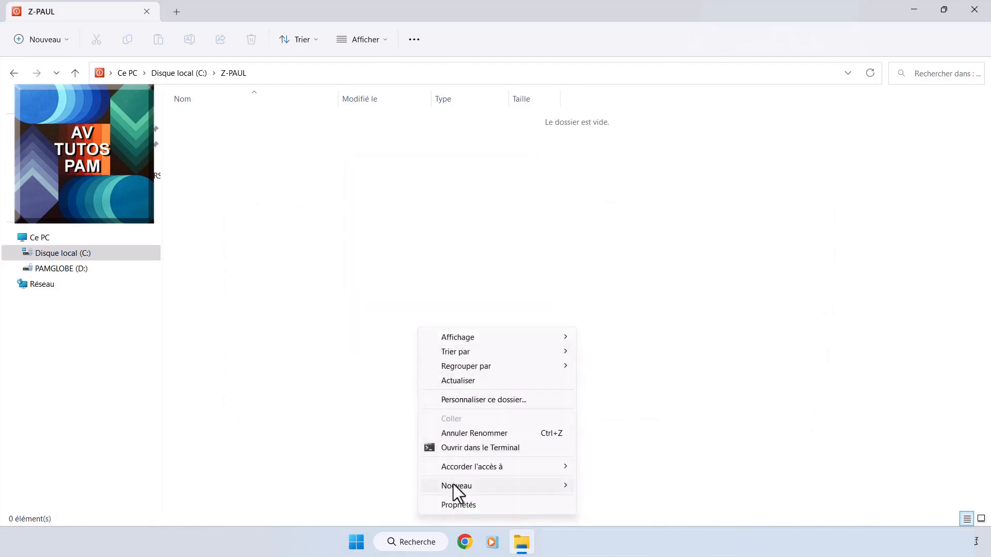
mouse_move(448, 486)
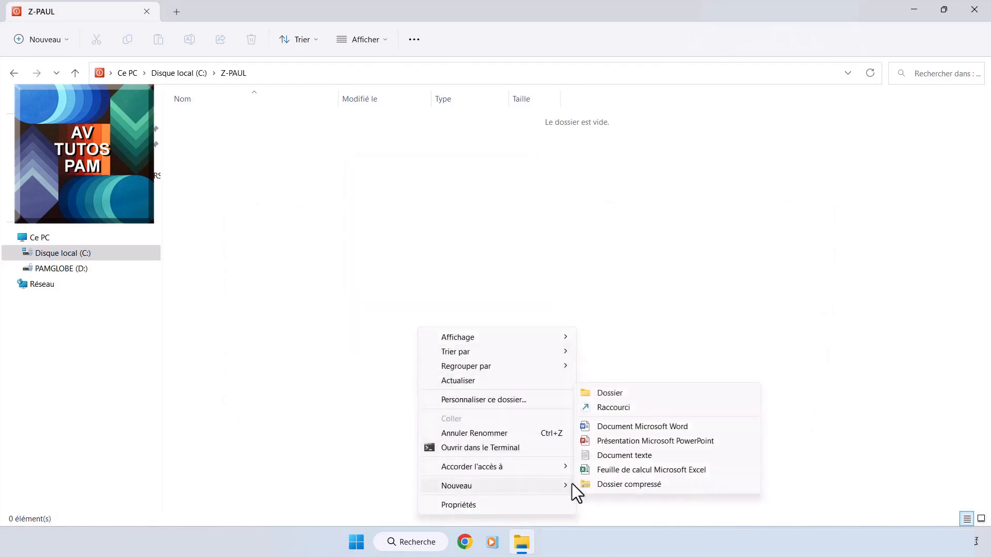
left_click(610, 394)
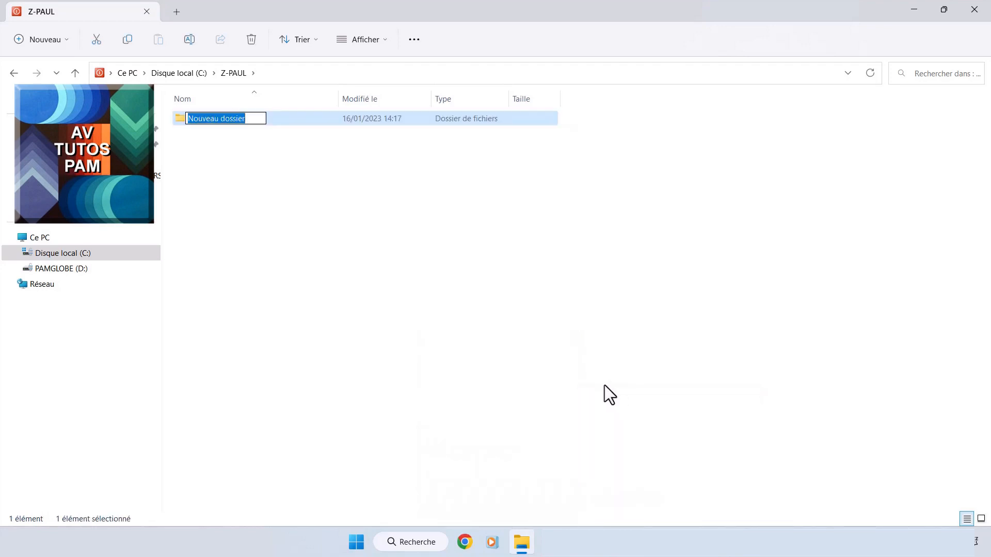
type("1-MES DOC")
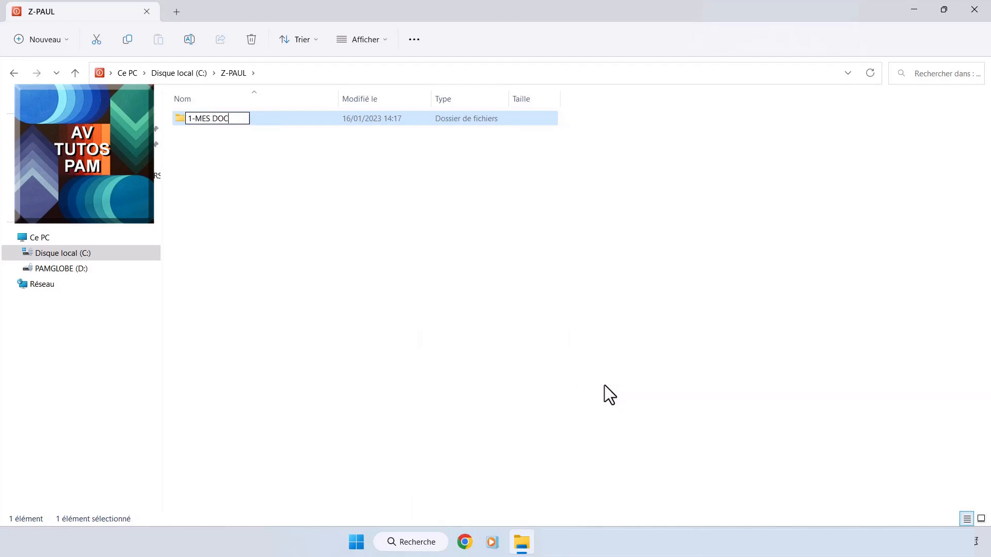
type("UMENTS")
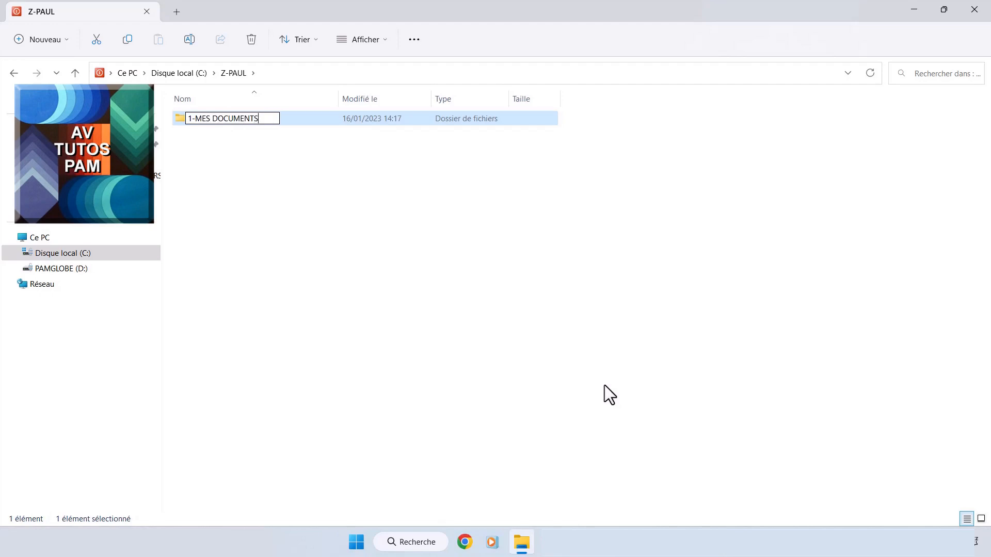
key("Return")
left_click(481, 316)
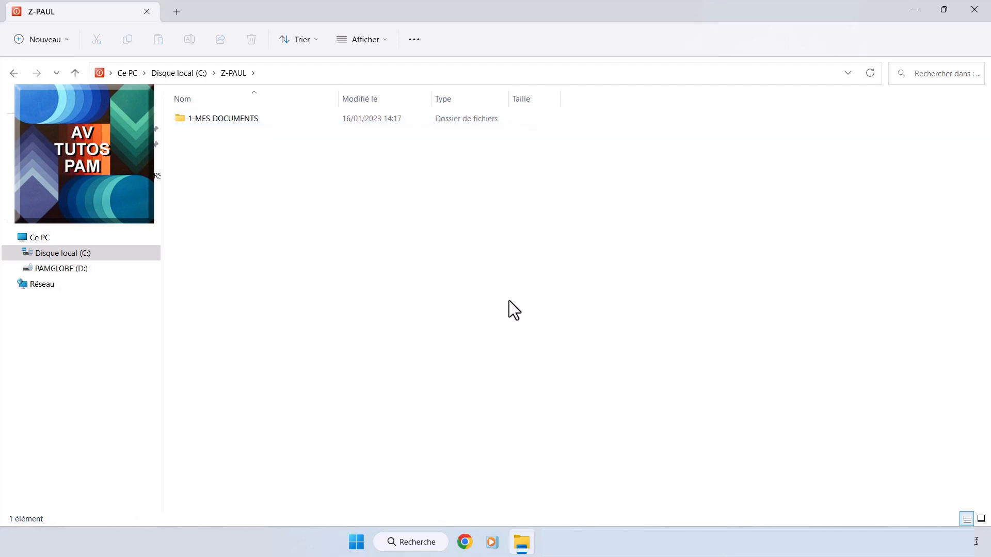
Create a second subfolder named 2-MES IMAGES inside the personal "Z-" folder.
right_click(432, 246)
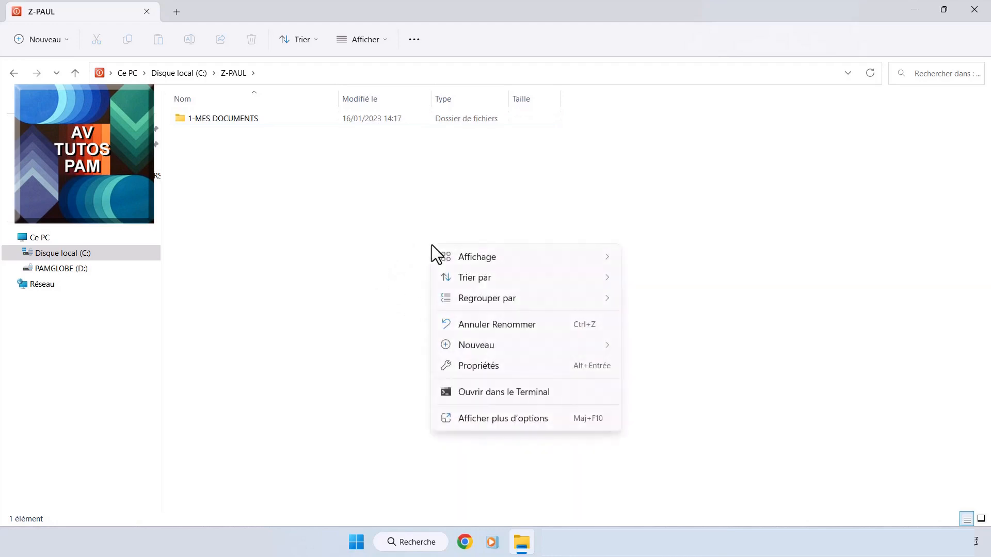
left_click(482, 413)
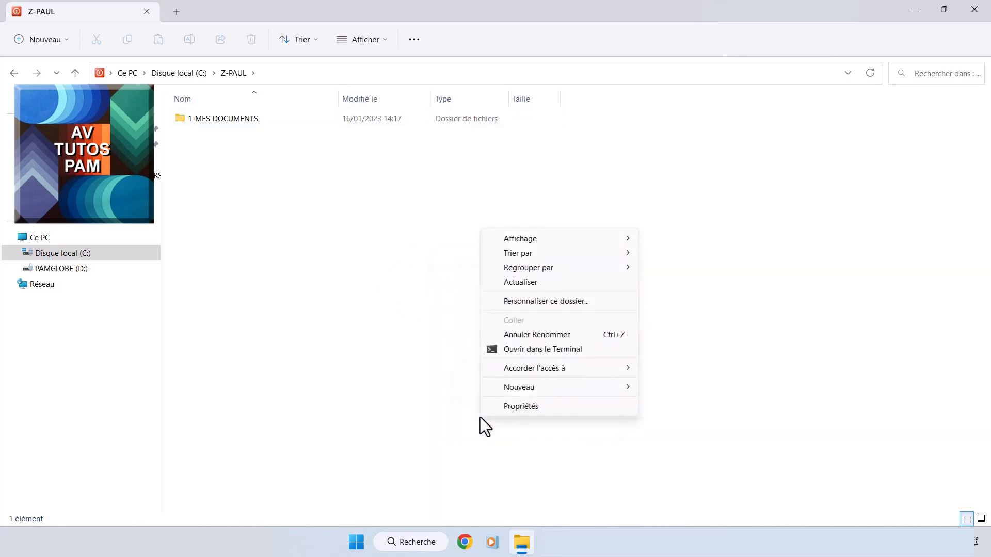
mouse_move(530, 385)
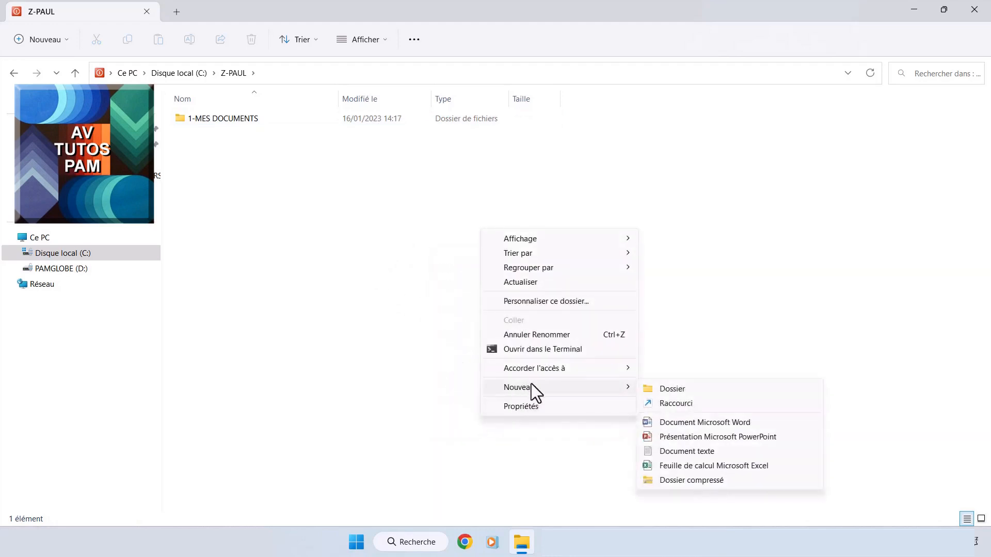
left_click(675, 388)
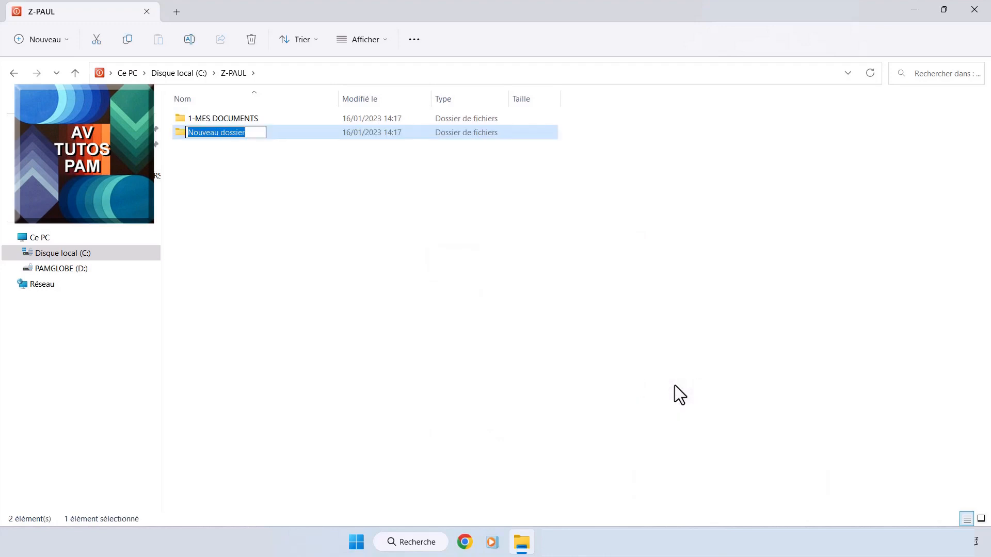
type("2-MES")
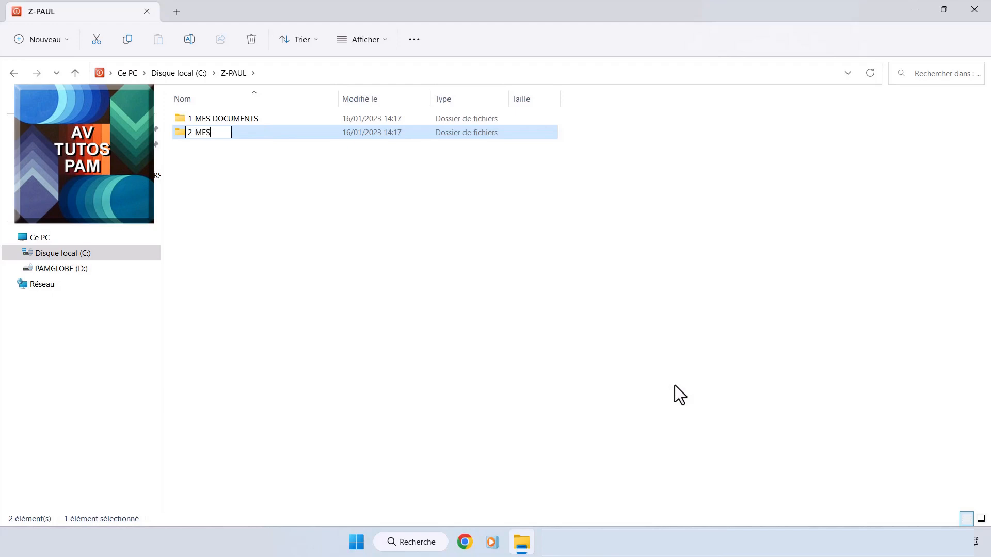
type(" IMAGES")
left_click(544, 351)
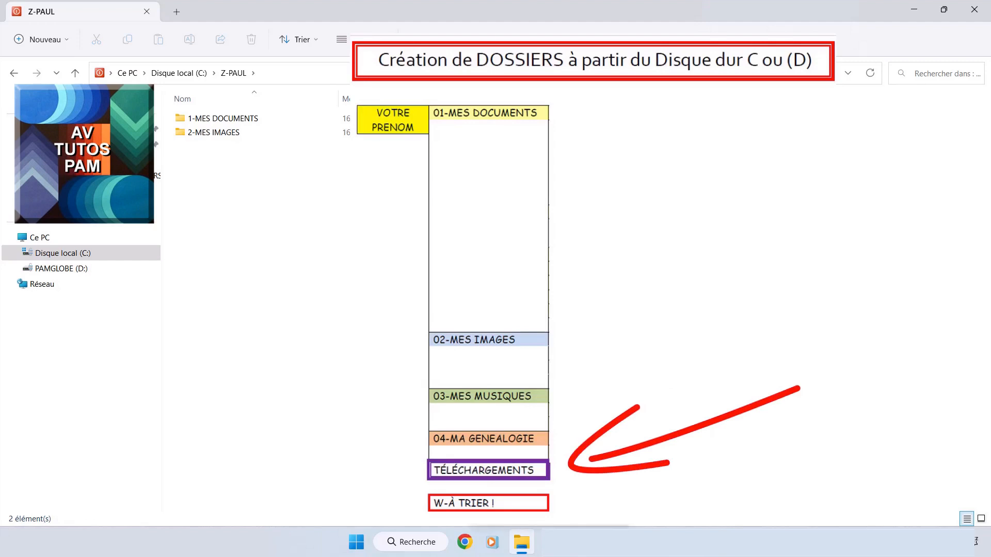
Add a subfolder named TELECHARGEMENTS beside 1-MES DOCUMENTS and 2-MES IMAGES.
left_click(666, 400)
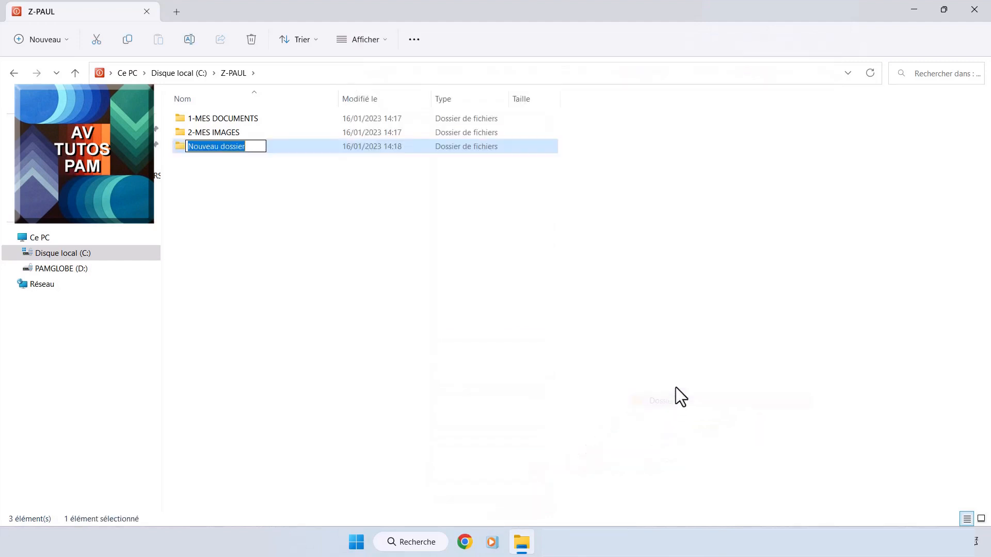
type("T")
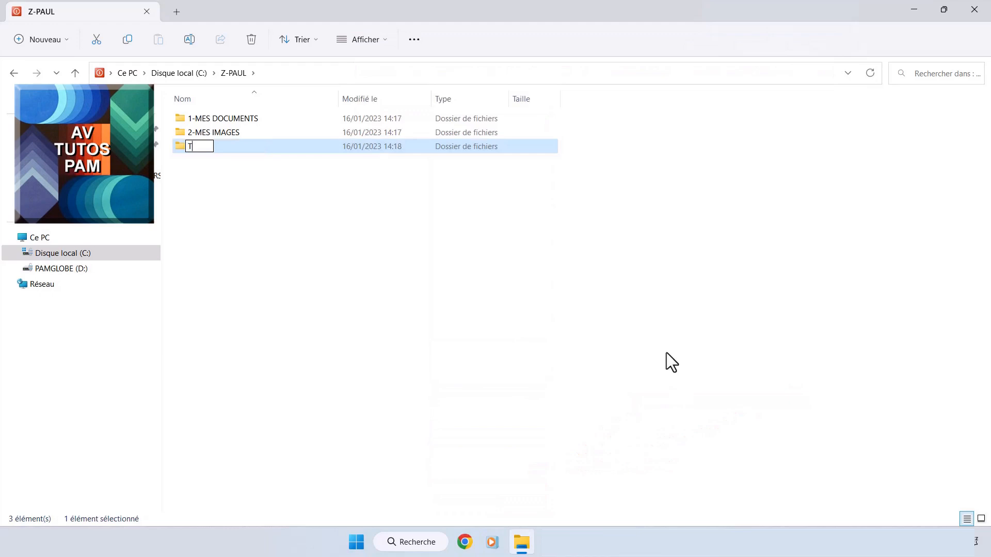
type("ELECHAR")
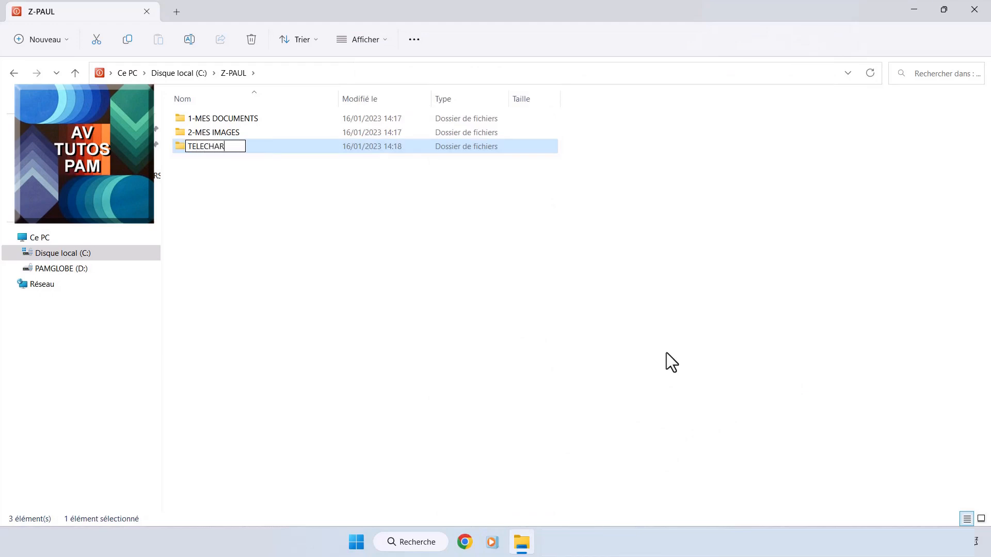
type("GEMENTS")
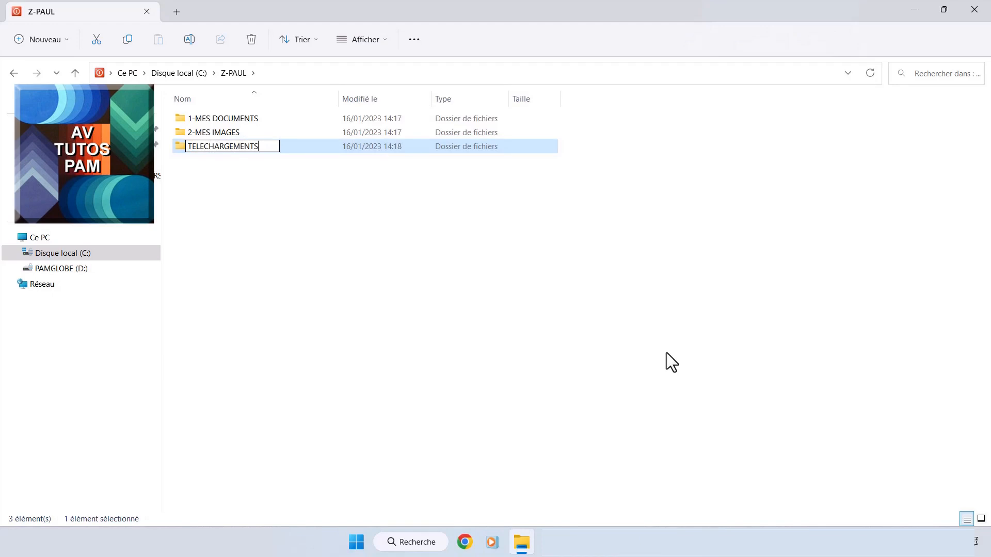
key("Return")
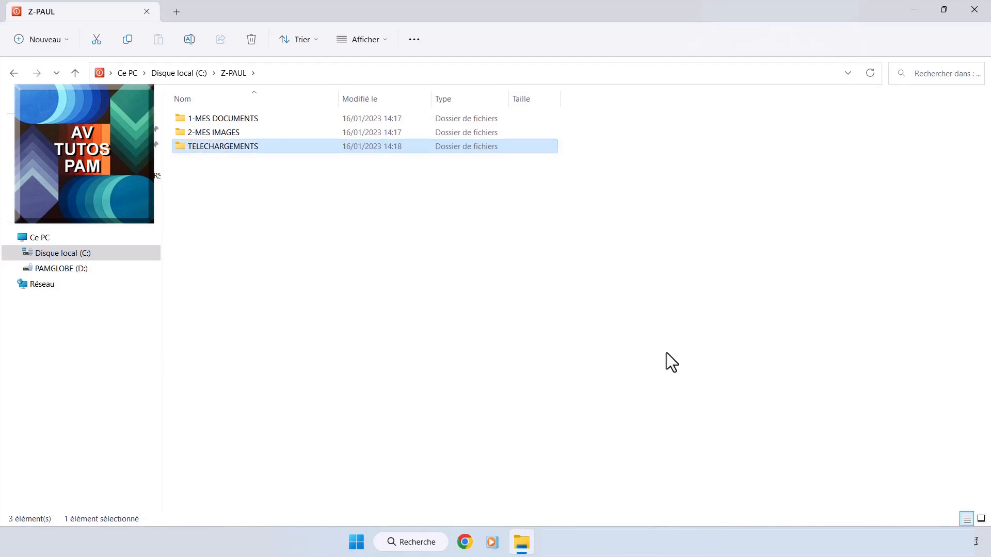
left_click(410, 268)
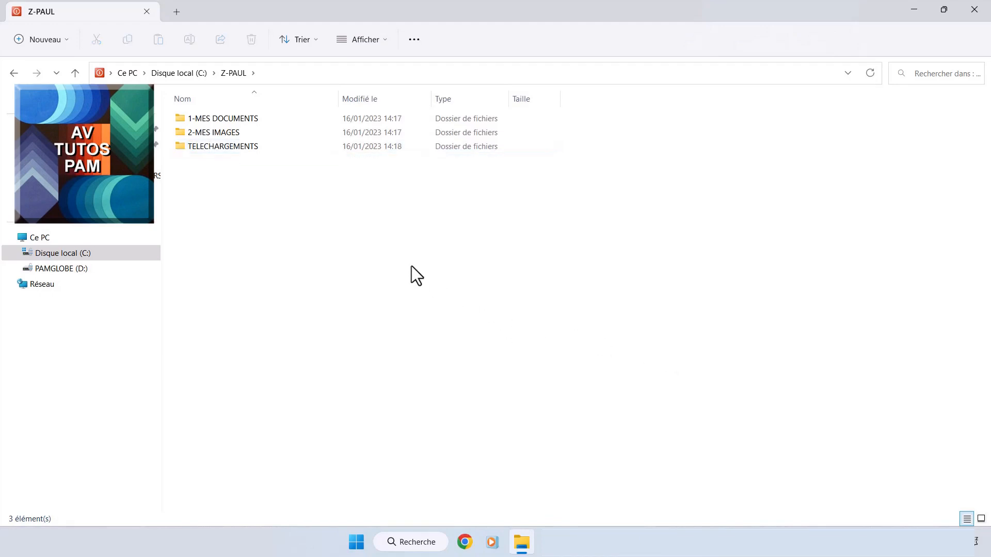
Create another subfolder in the personal "Z-" folder and name it W-A TRIER.
right_click(411, 265)
left_click(485, 441)
mouse_move(528, 409)
left_click(675, 410)
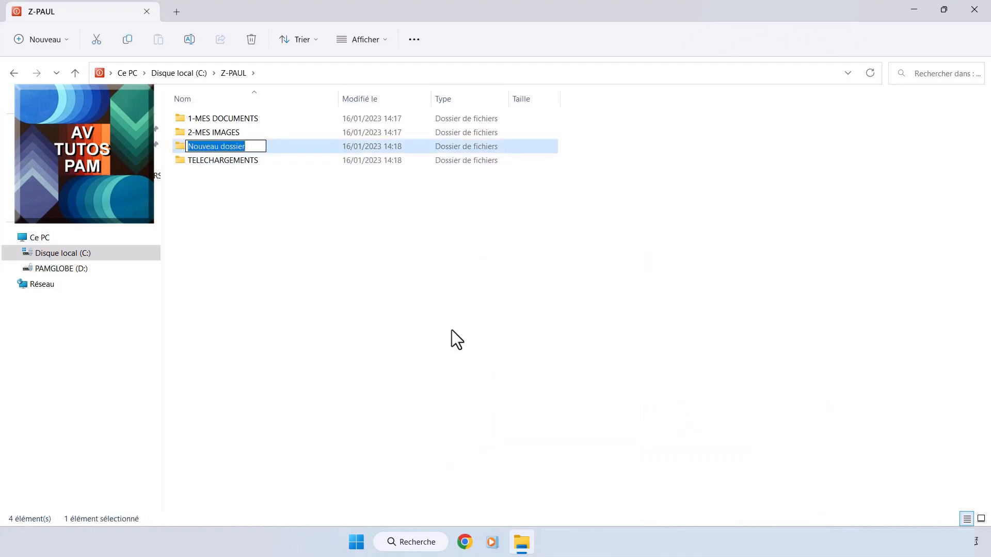
type("W-")
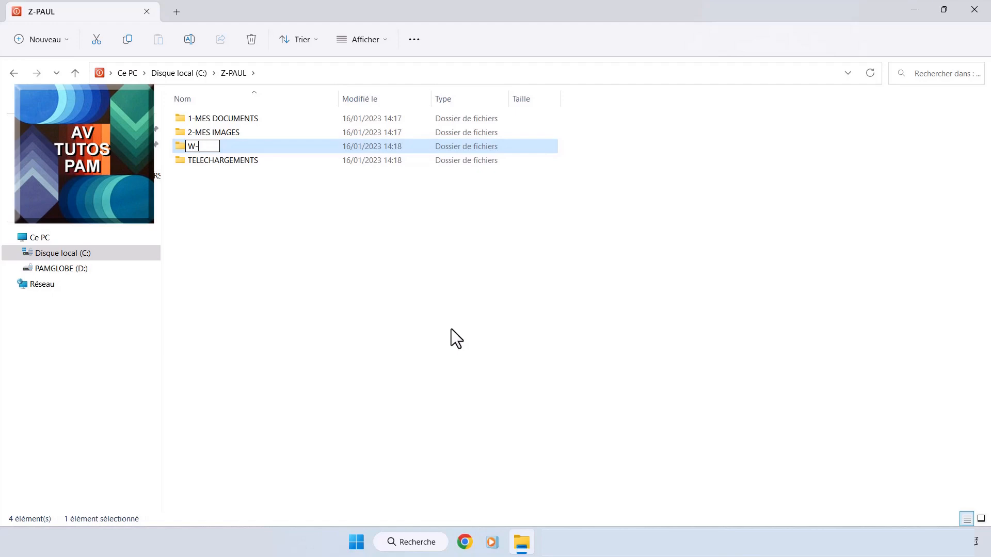
type("A TRIER")
key("Return")
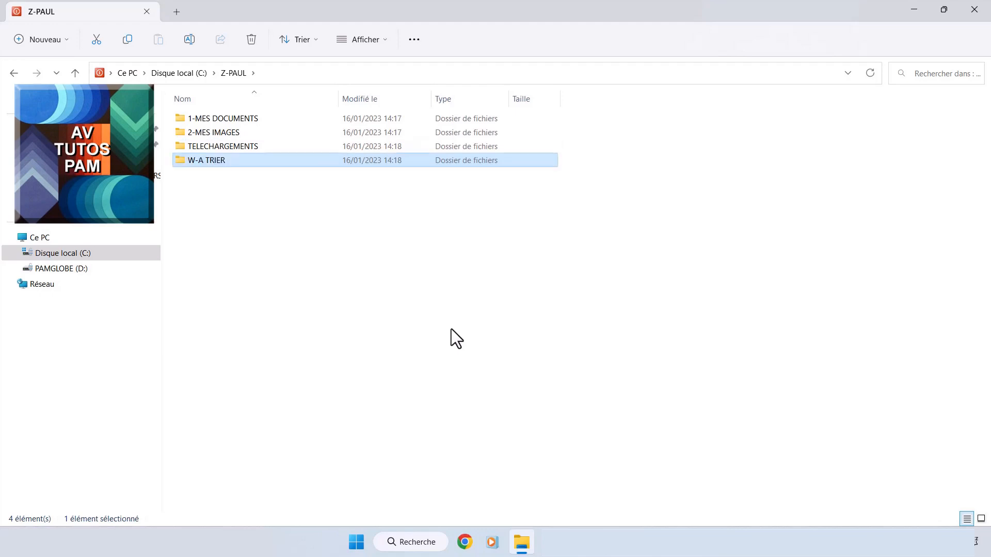
left_click(374, 262)
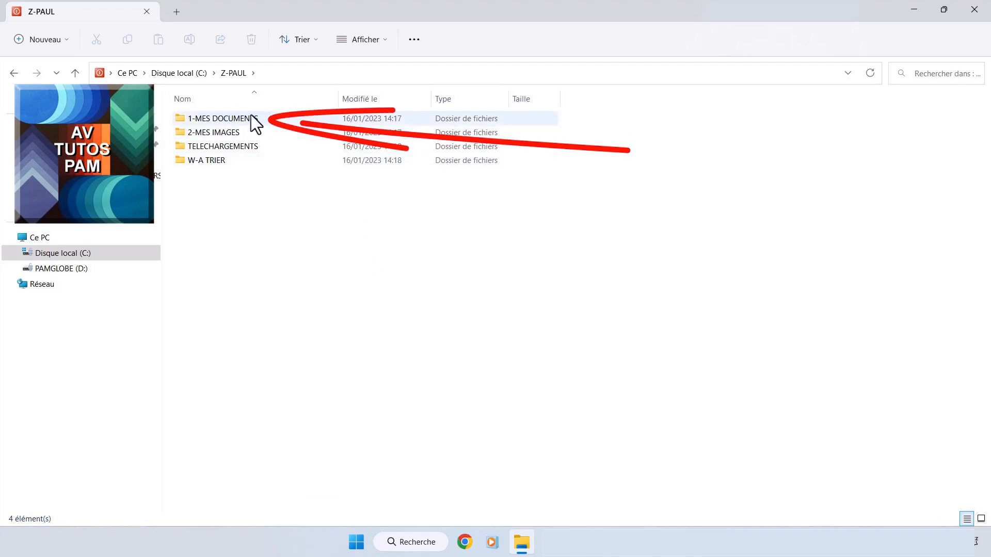
Open the 1-MES DOCUMENTS folder and create a subfolder named MAISON in it.
double_click(227, 118)
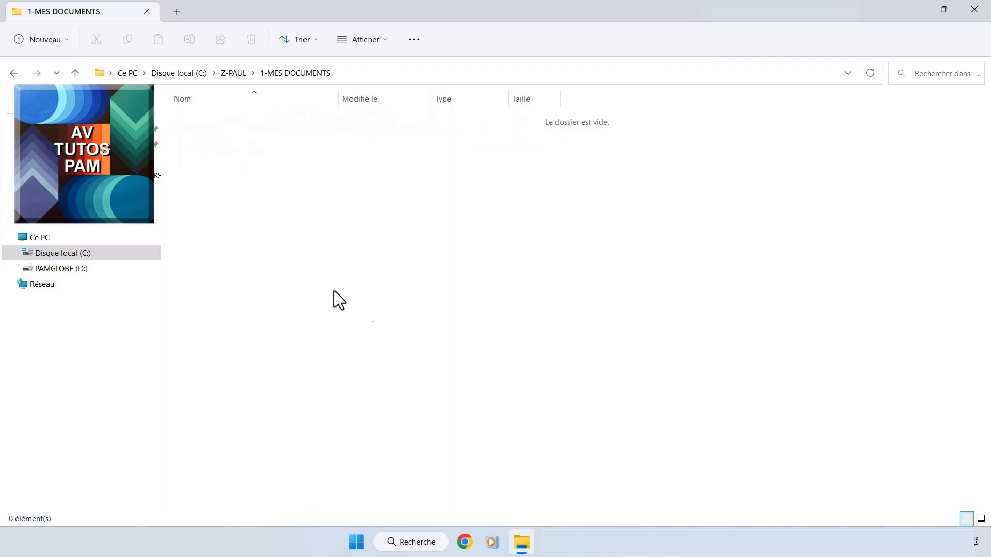
right_click(404, 265)
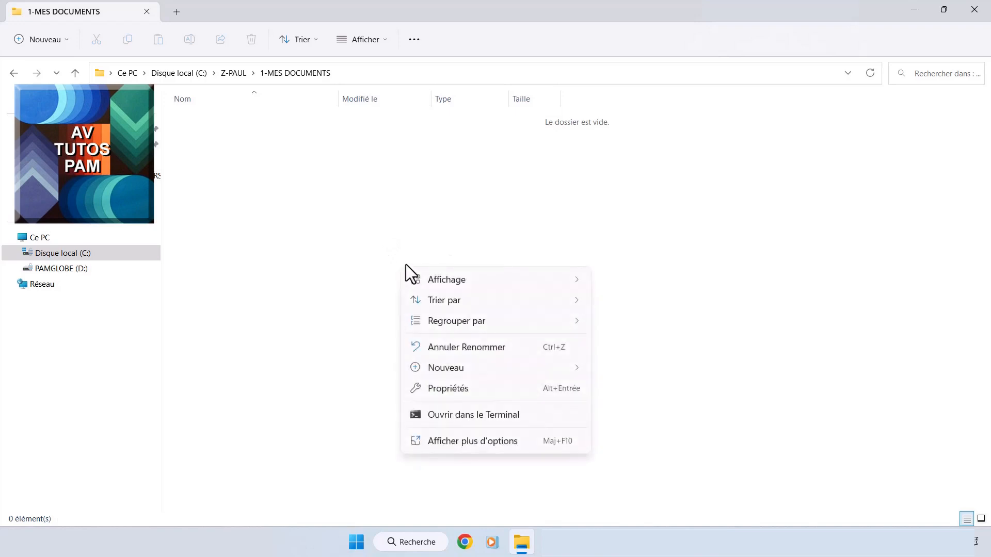
left_click(459, 443)
mouse_move(499, 411)
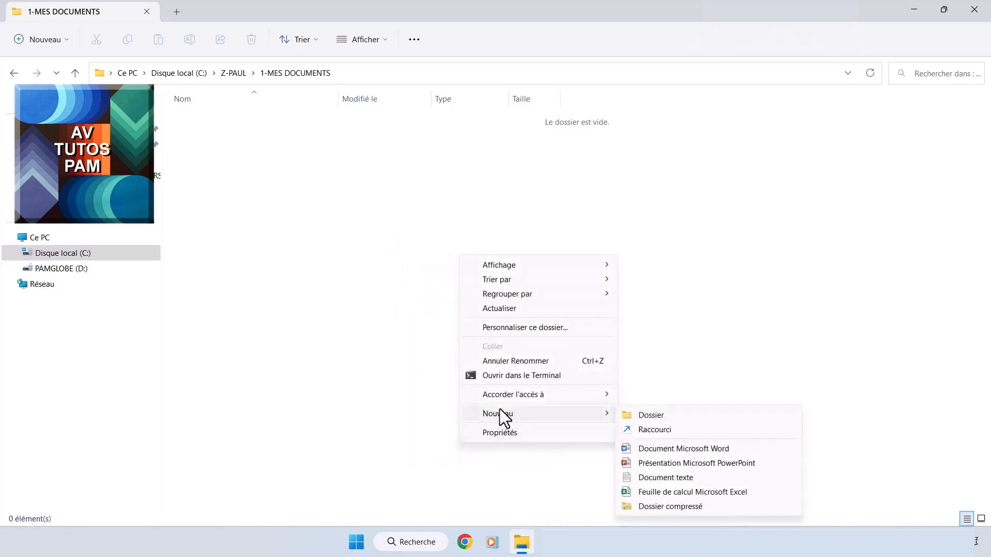
left_click(651, 415)
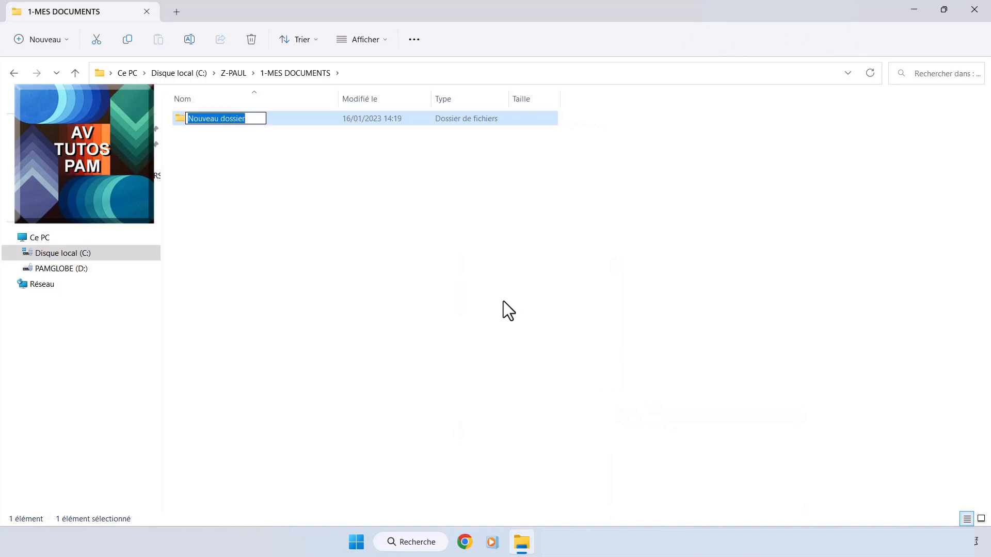
type("MAISON")
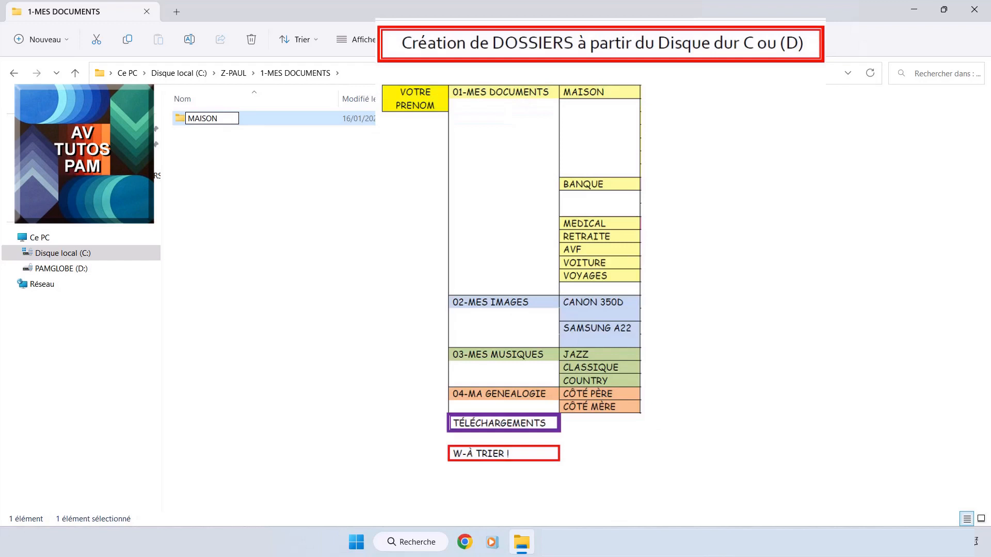
key("Return")
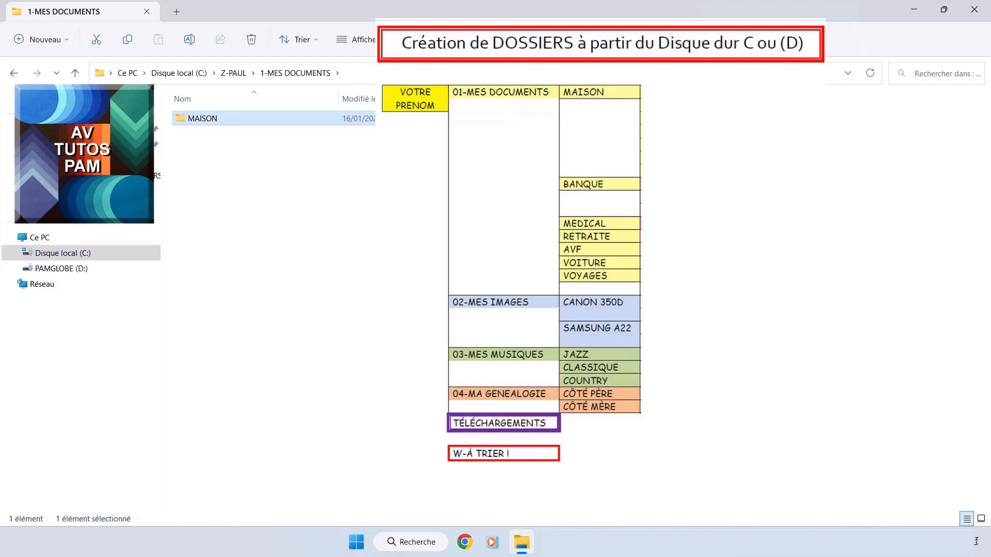
left_click(363, 227)
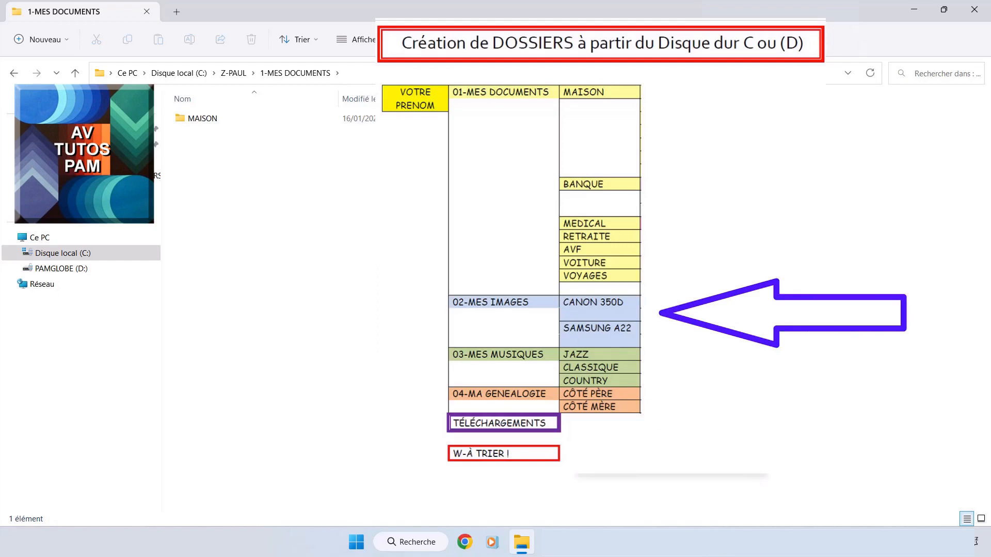
Create a subfolder named BANQUES next to MAISON in 1-MES DOCUMENTS.
key("ctrl+shift+n")
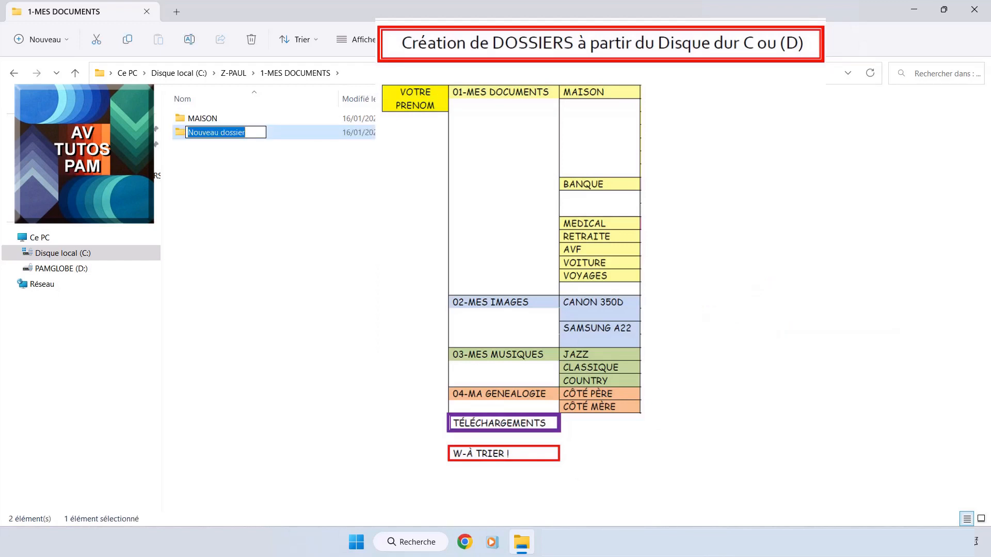
type("BANQ")
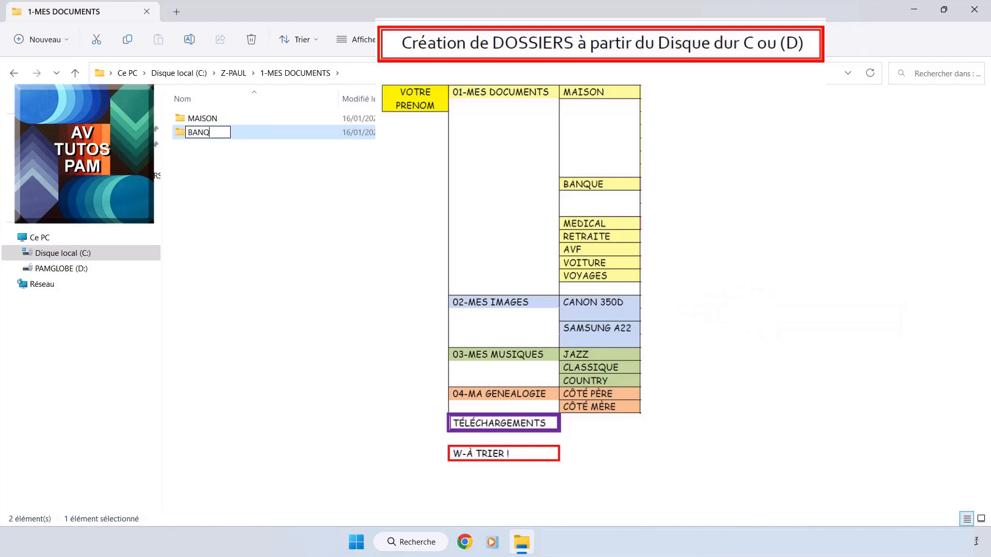
type("UES")
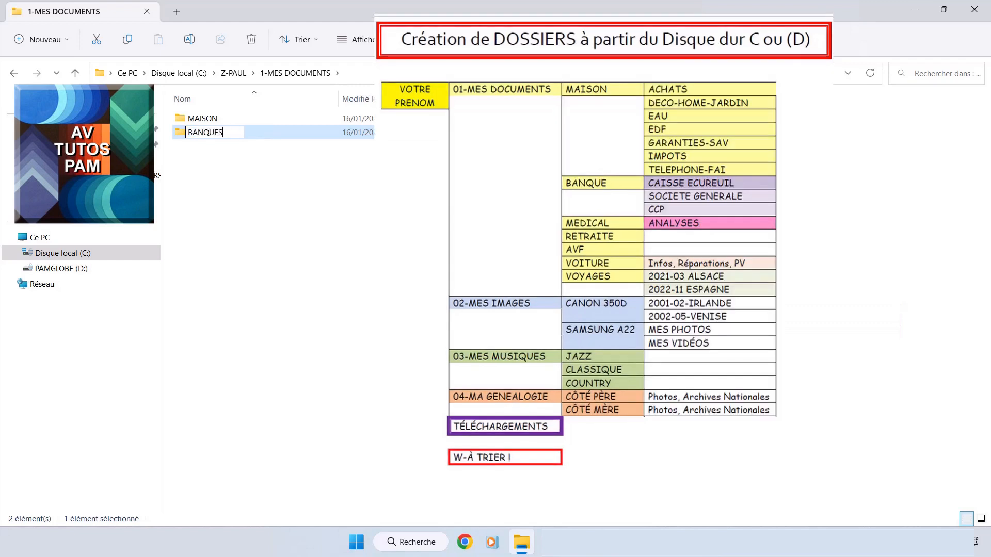
key("Return")
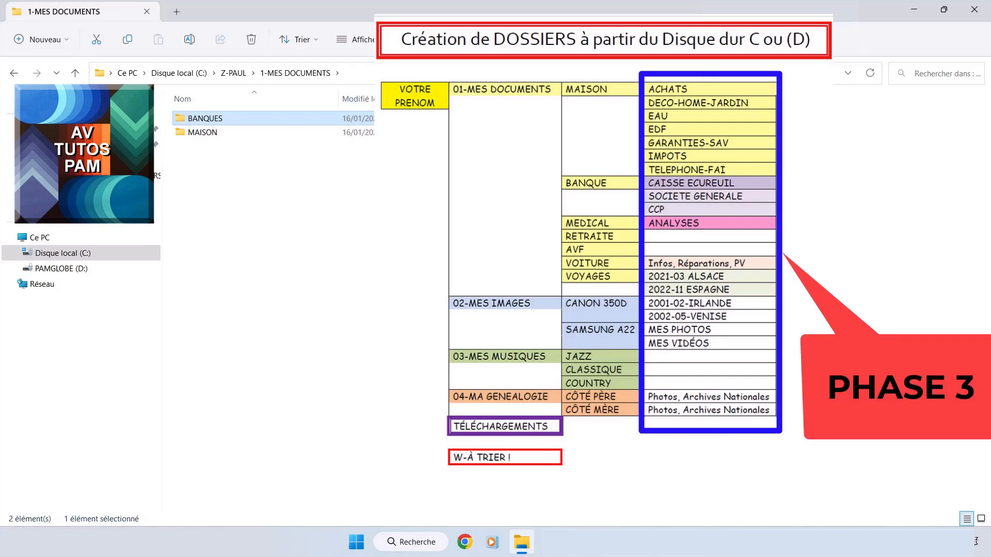
Go back up to the personal "Z-" folder and select its TELECHARGEMENTS subfolder.
left_click(320, 378)
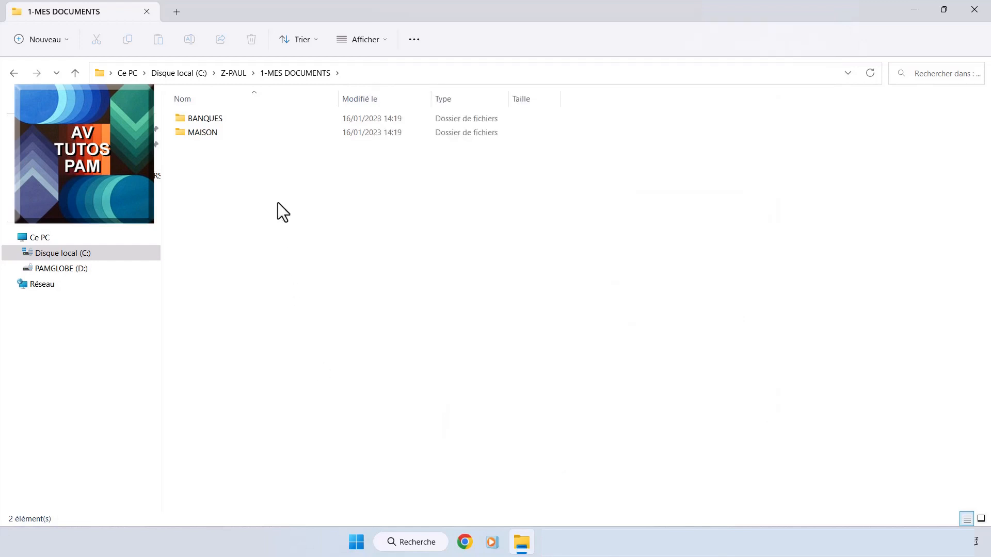
left_click(75, 73)
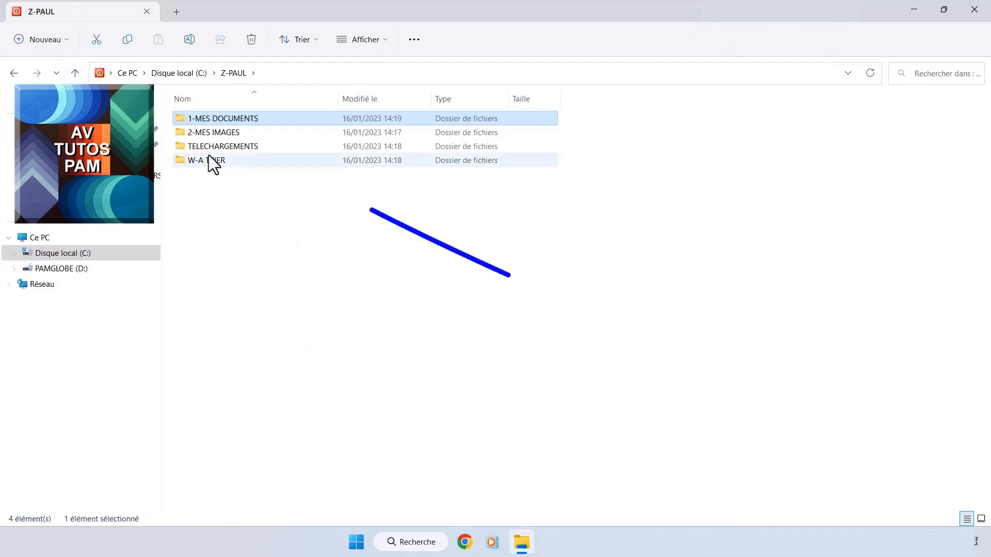
left_click(220, 146)
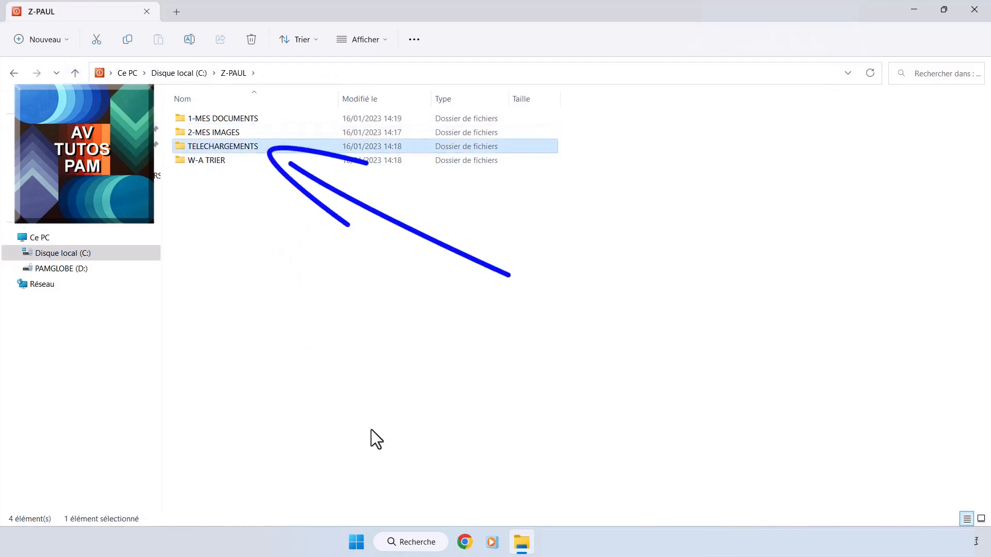
Switch to Google Chrome and open the Téléchargements section of its settings.
left_click(464, 541)
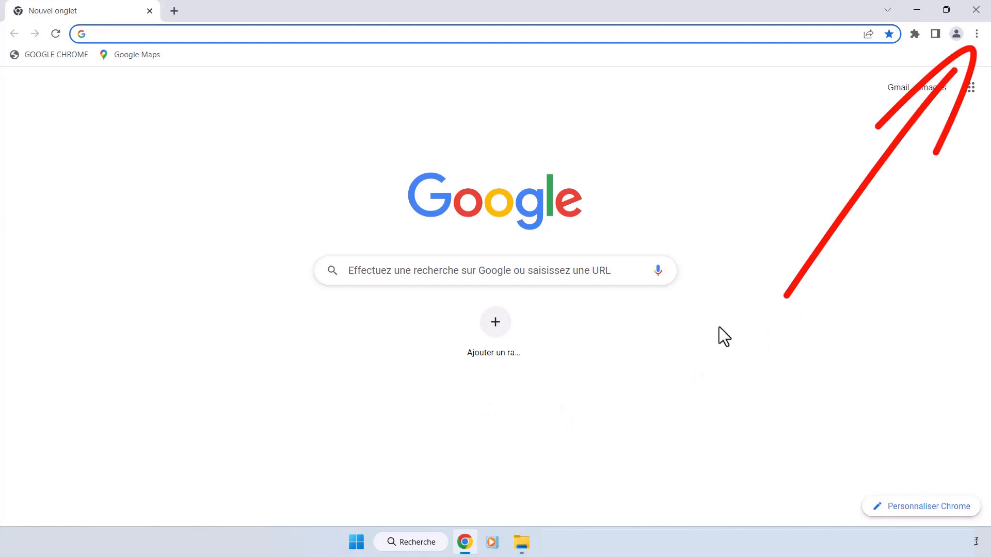
left_click(977, 34)
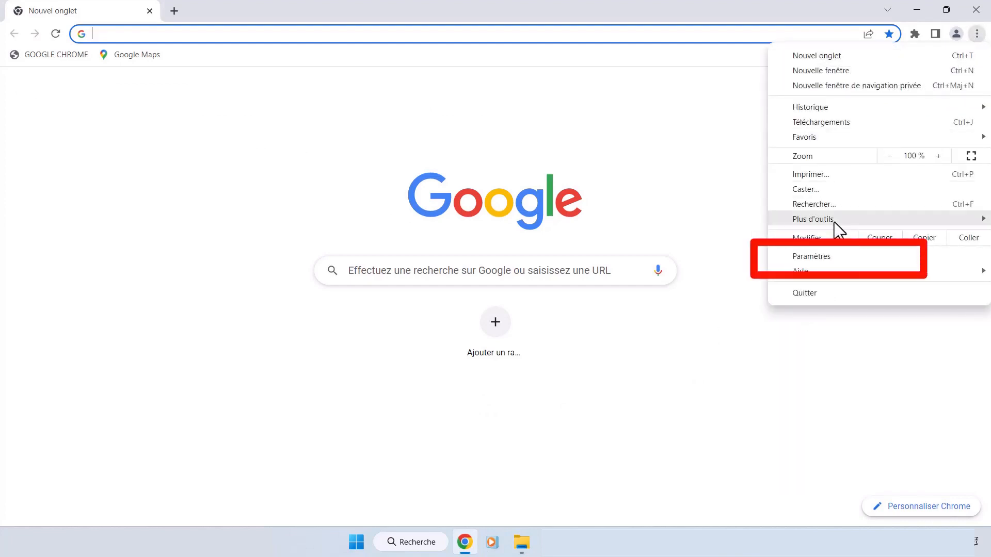
left_click(820, 257)
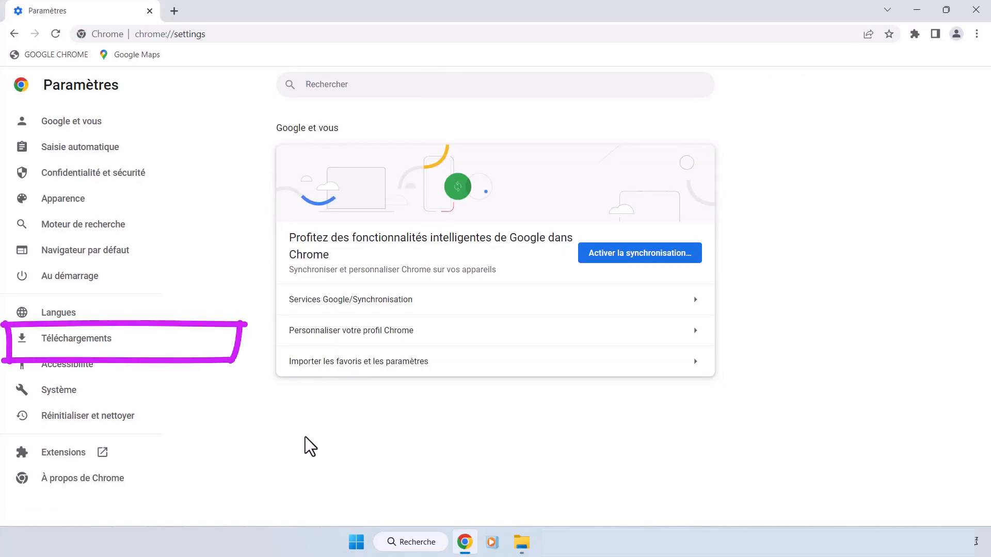
left_click(103, 348)
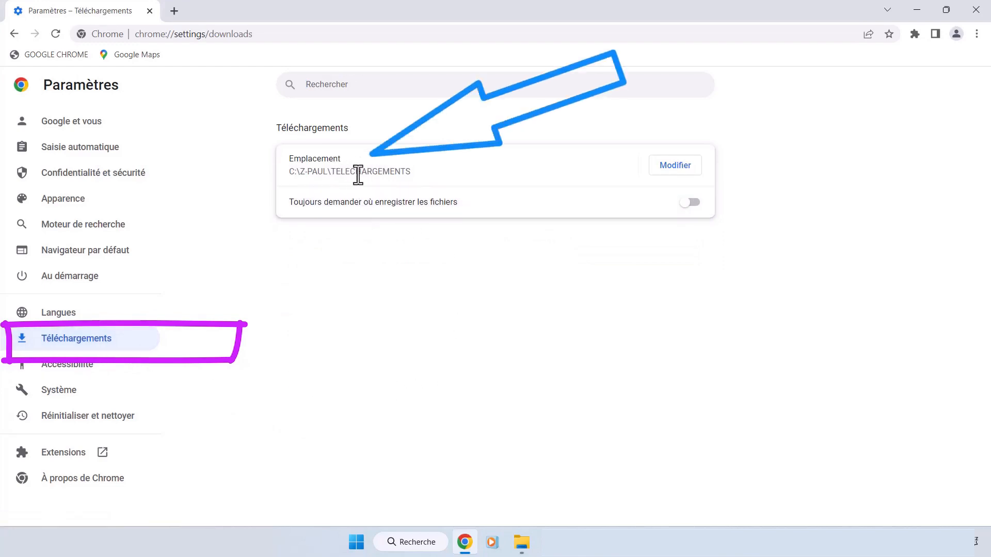
Set the download location to TELECHARGEMENTS in the personal "Z-" folder on C: and enable "Toujours demander où enregistrer les fichiers".
left_click(672, 169)
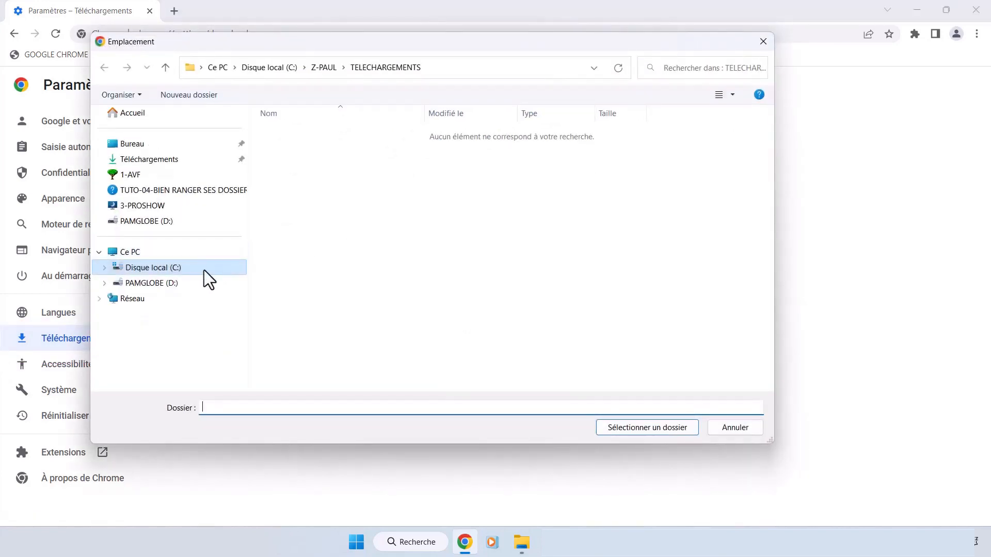
left_click(175, 270)
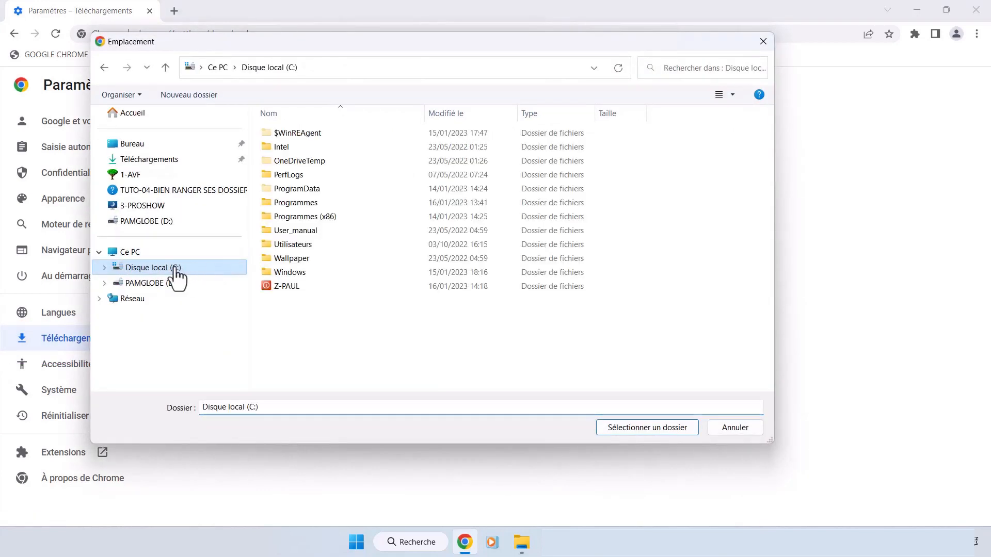
double_click(293, 286)
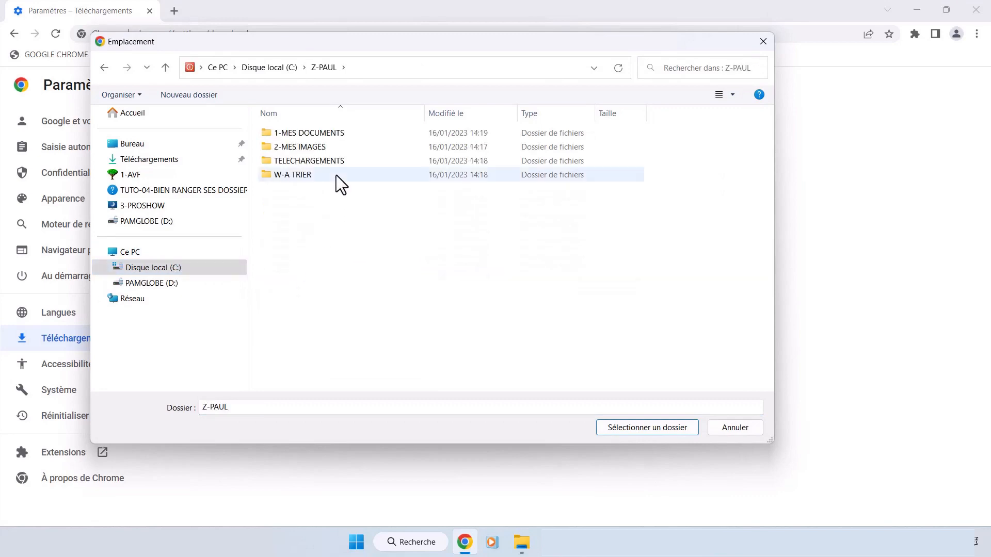
left_click(305, 160)
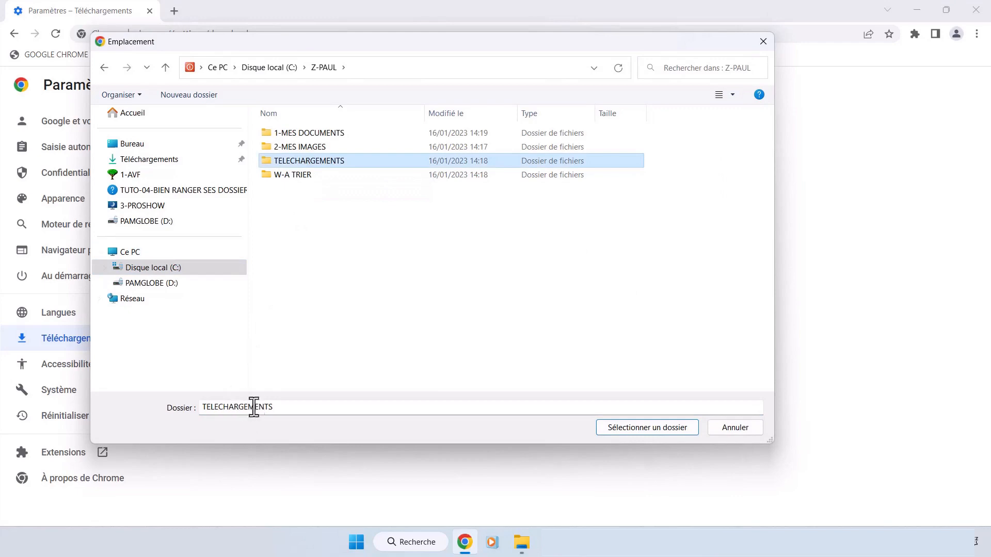
left_click(624, 428)
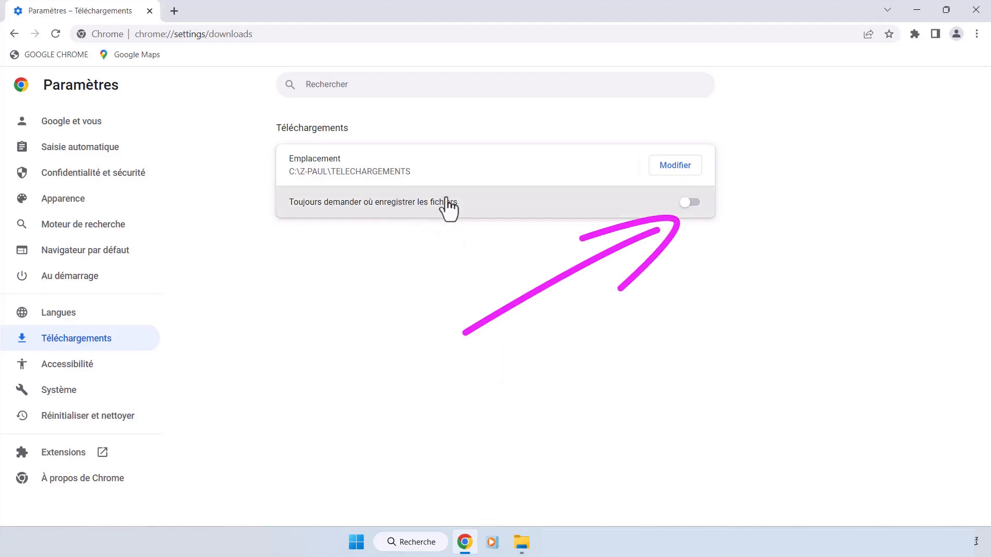
left_click(695, 206)
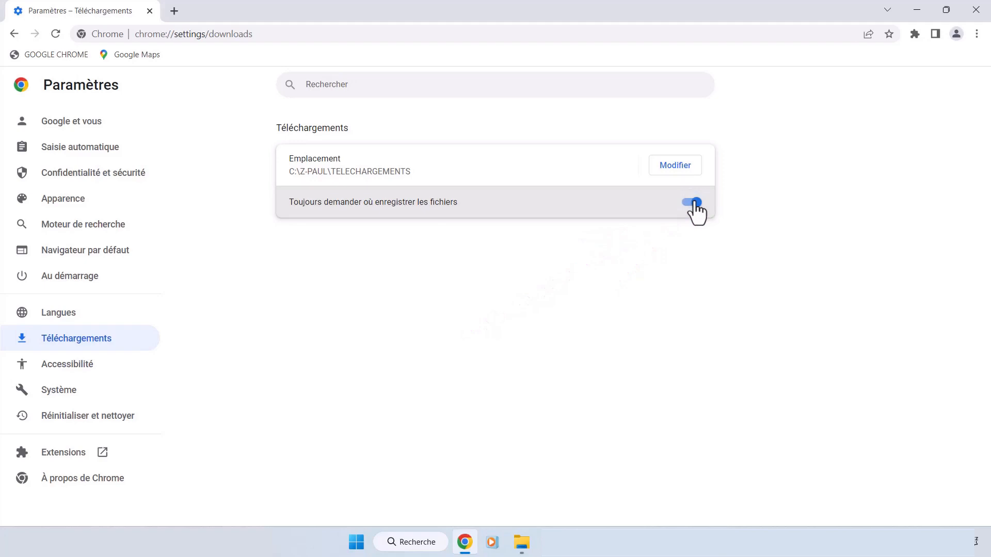